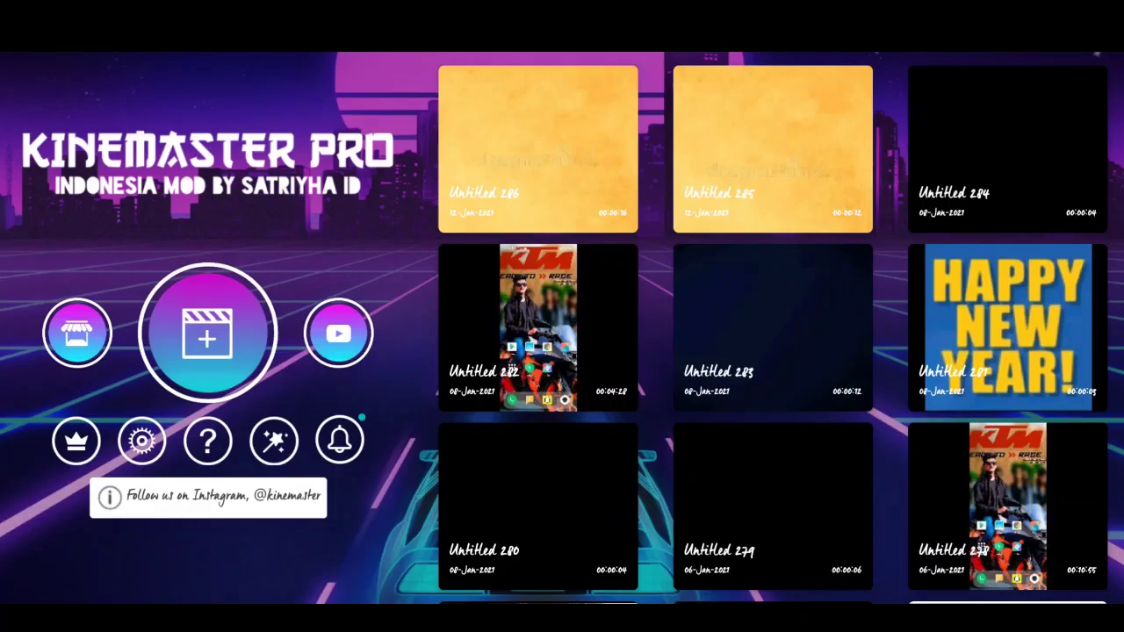
# Create a new KineMaster project and add the orange textured background image as its first clip
pyautogui.click(207, 334)
pyautogui.press('Escape')
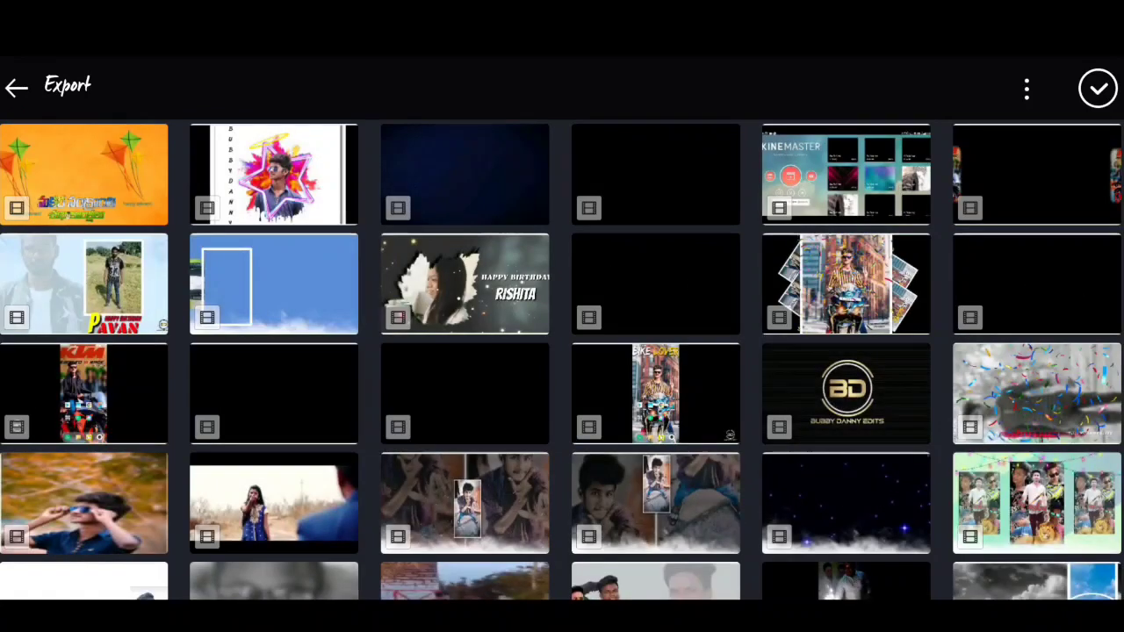
pyautogui.press('Escape')
pyautogui.click(1000, 160)
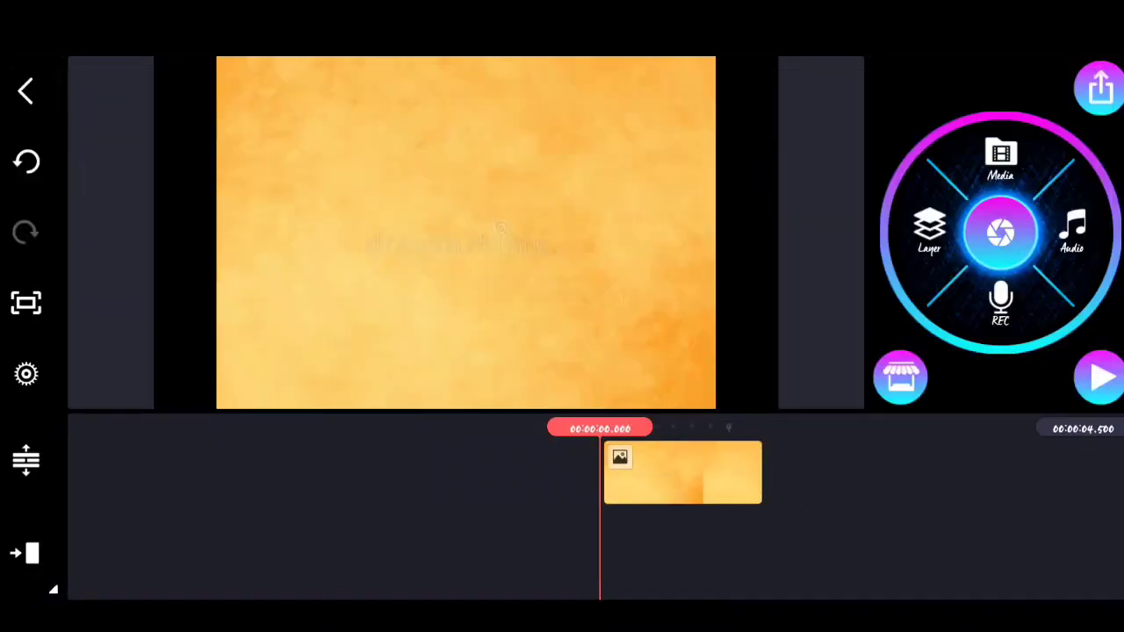
# Zoom the background with matching start and end framing and stretch it to about 15.3 seconds
pyautogui.click(685, 474)
pyautogui.click(994, 175)
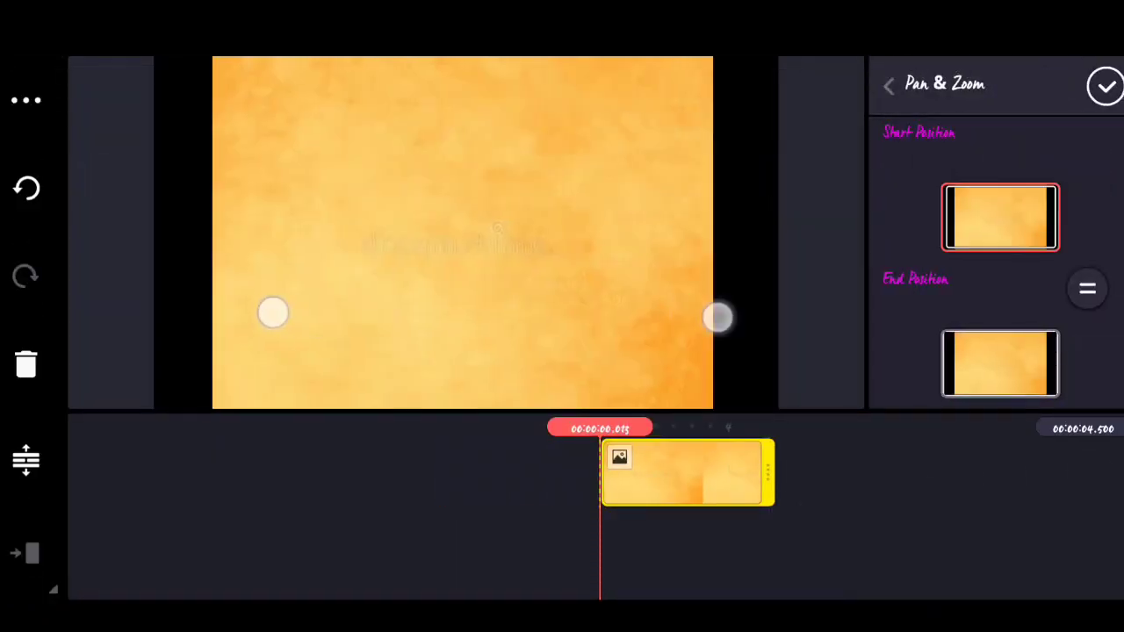
pyautogui.moveTo(717, 318)
pyautogui.mouseDown()
pyautogui.moveTo(765, 326)
pyautogui.moveTo(783, 373)
pyautogui.mouseUp()
pyautogui.click(1000, 364)
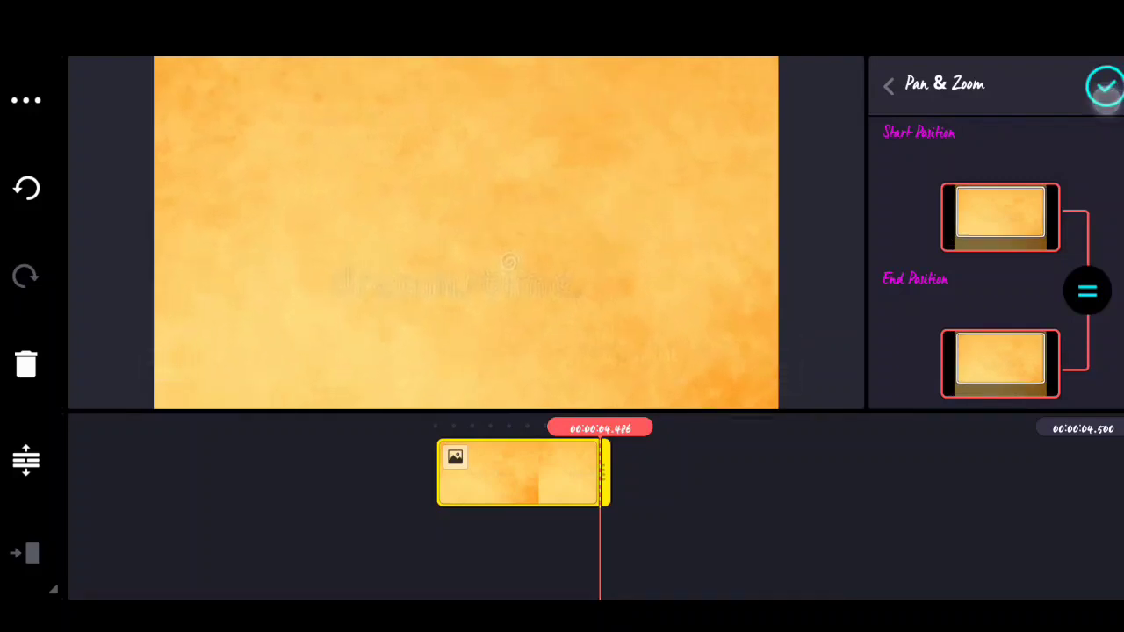
pyautogui.click(1106, 86)
pyautogui.moveTo(604, 474)
pyautogui.mouseDown()
pyautogui.moveTo(901, 501)
pyautogui.moveTo(989, 522)
pyautogui.moveTo(1116, 519)
pyautogui.mouseUp()
pyautogui.click(1106, 86)
# Add the Pongal cow image as a layer and enlarge it over the background
pyautogui.click(931, 230)
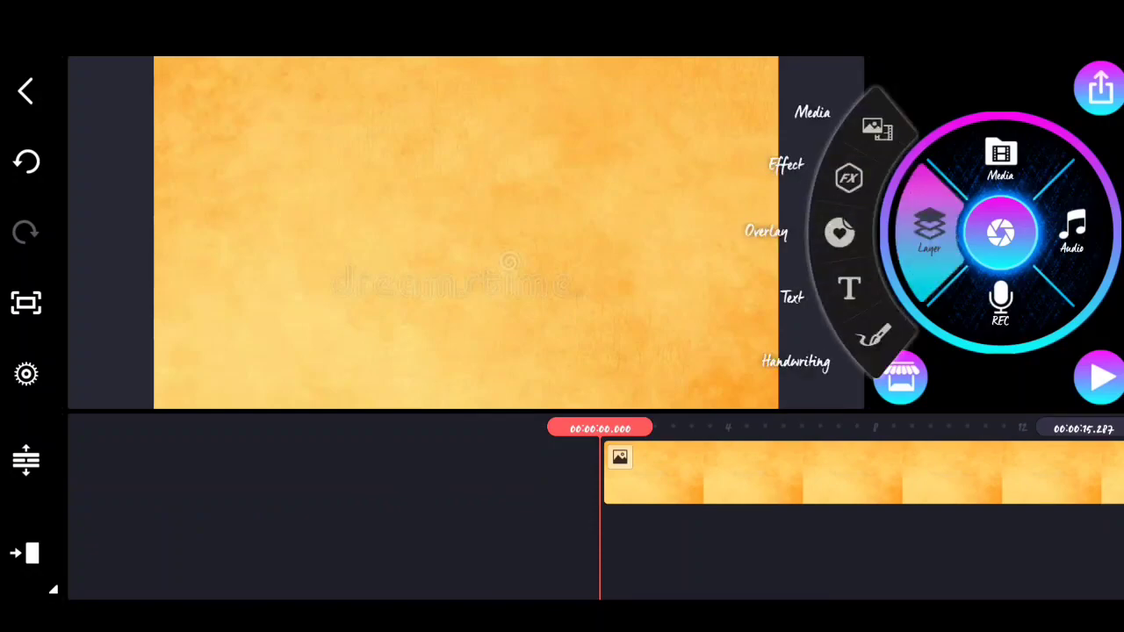
pyautogui.click(877, 128)
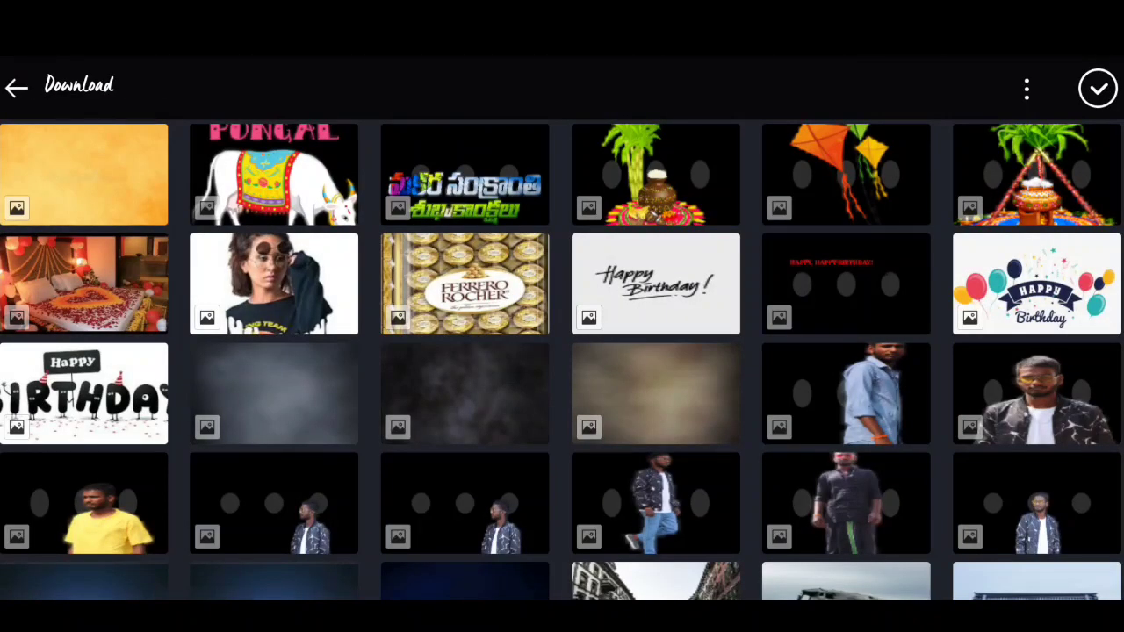
pyautogui.click(273, 174)
pyautogui.moveTo(539, 290); pyautogui.dragTo(742, 435)
pyautogui.scroll(-5, 992, 307)
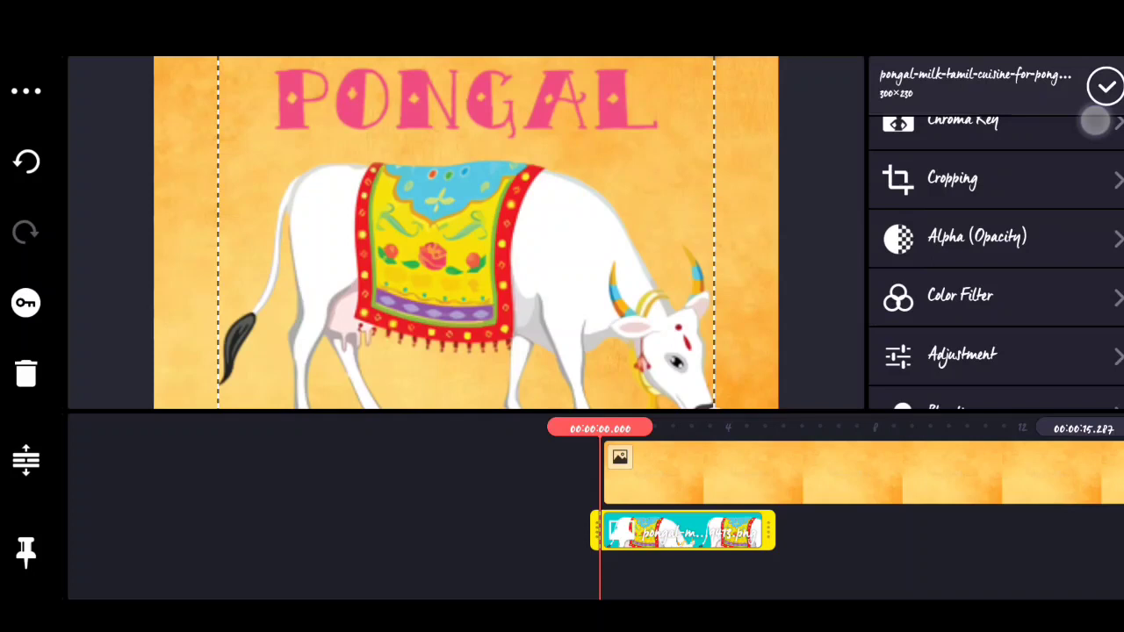
pyautogui.scroll(-3, 992, 307)
# Set the cow layer to Normal blending at 16% opacity and extend it to the video's end
pyautogui.click(957, 254)
pyautogui.click(1032, 304)
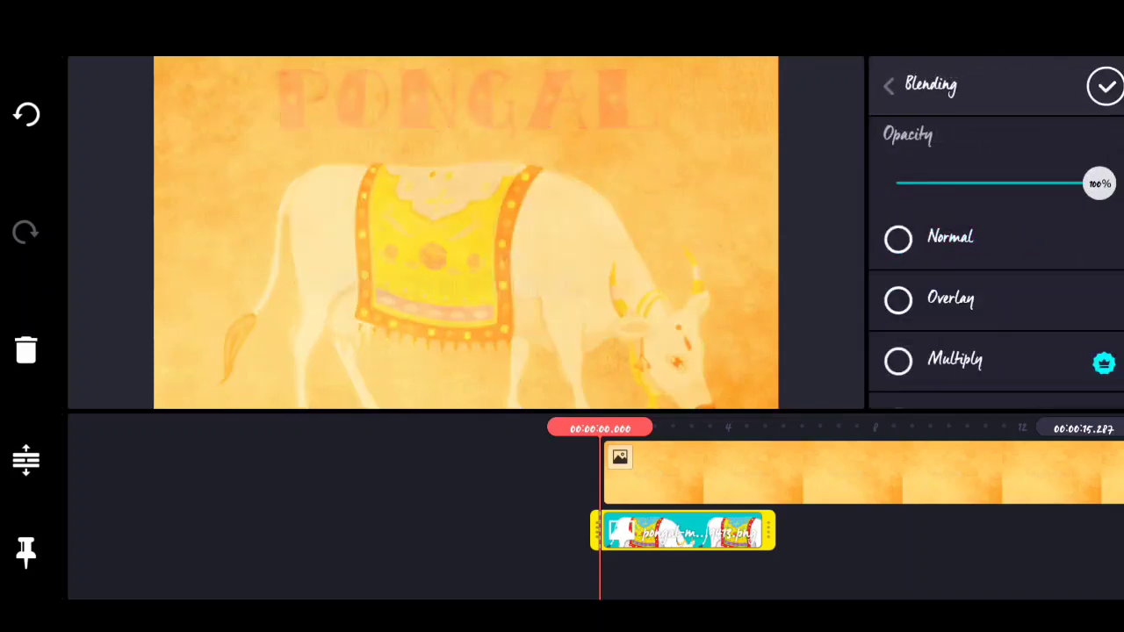
pyautogui.click(950, 238)
pyautogui.moveTo(1102, 264)
pyautogui.mouseDown()
pyautogui.moveTo(904, 263)
pyautogui.moveTo(940, 264)
pyautogui.mouseUp()
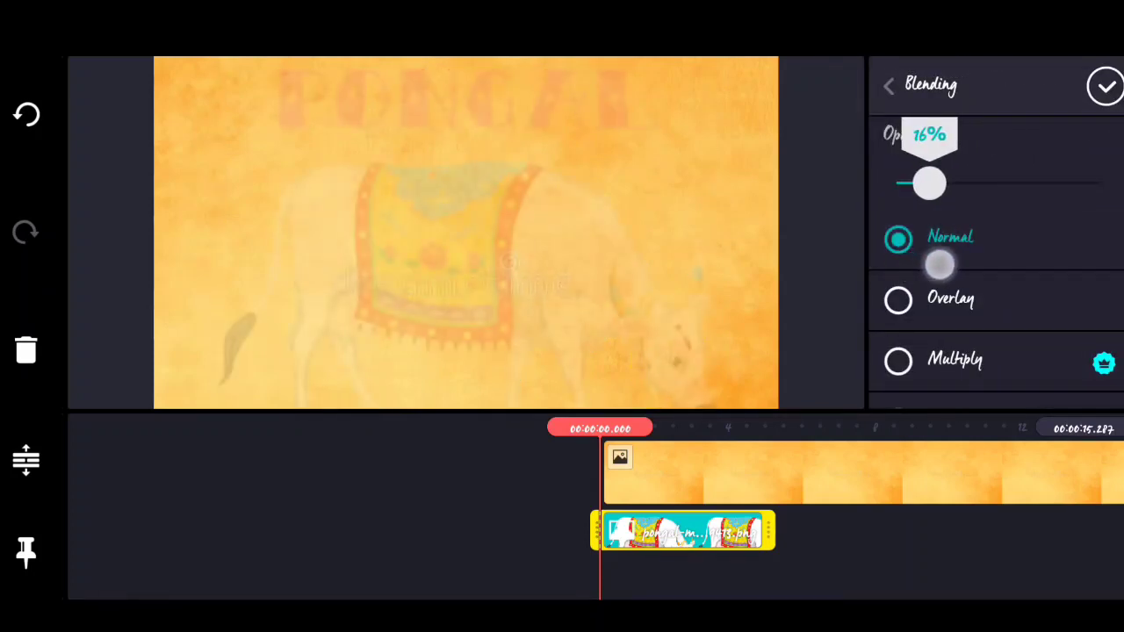
pyautogui.click(1105, 86)
pyautogui.click(682, 531)
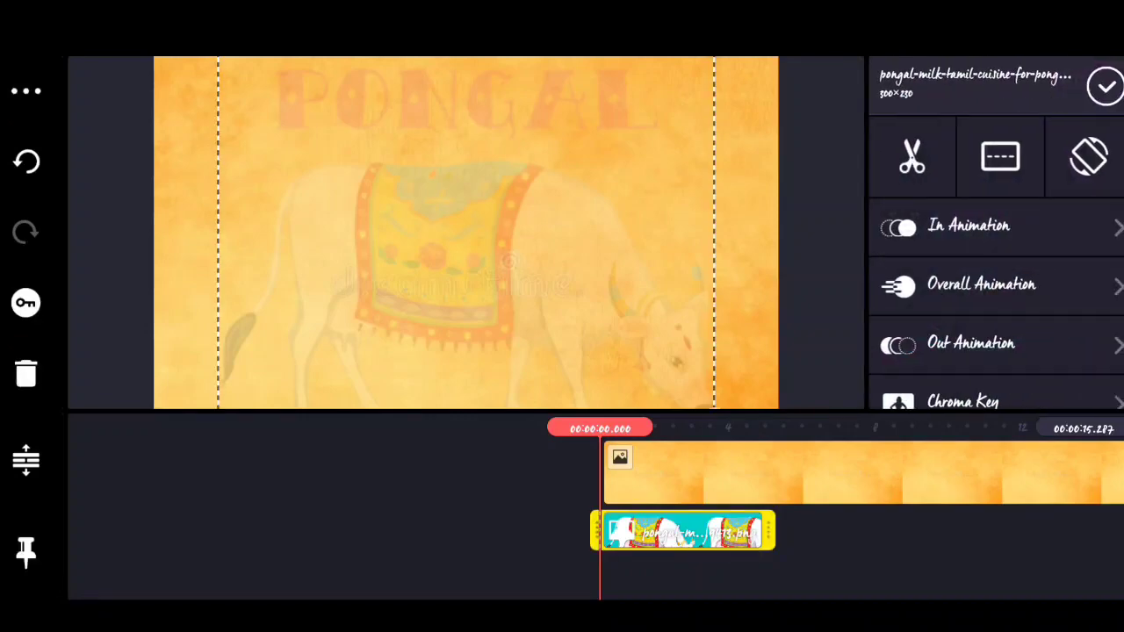
pyautogui.moveTo(770, 531); pyautogui.dragTo(1028, 532)
pyautogui.click(1105, 97)
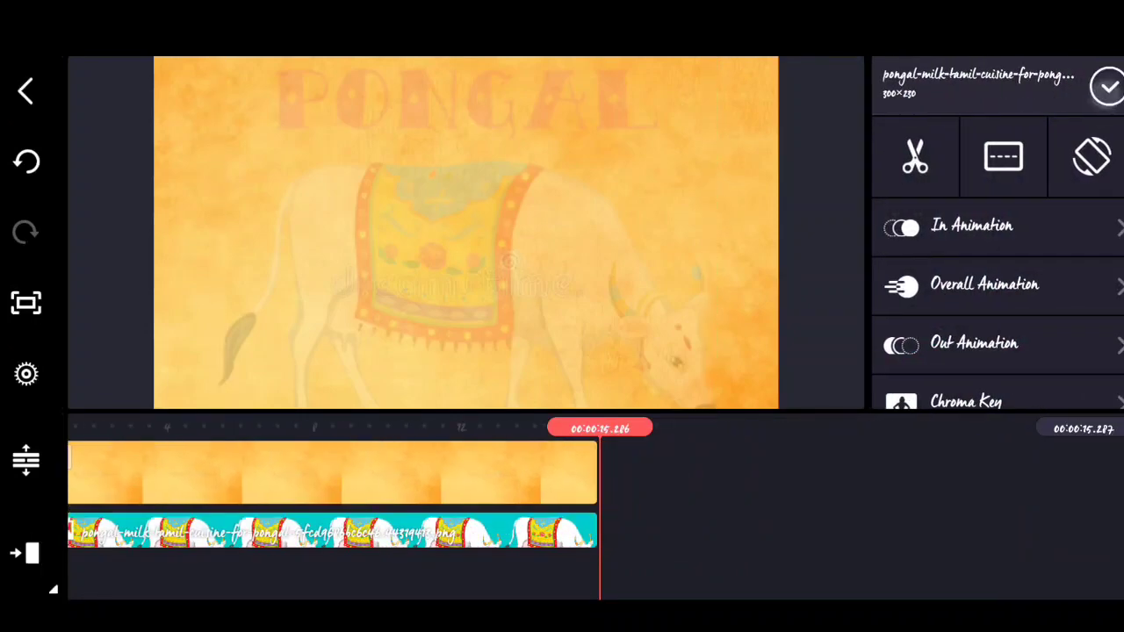
# Add the Pongal pot image from the Download folder as a layer, nudged slightly upward
pyautogui.click(929, 230)
pyautogui.click(865, 118)
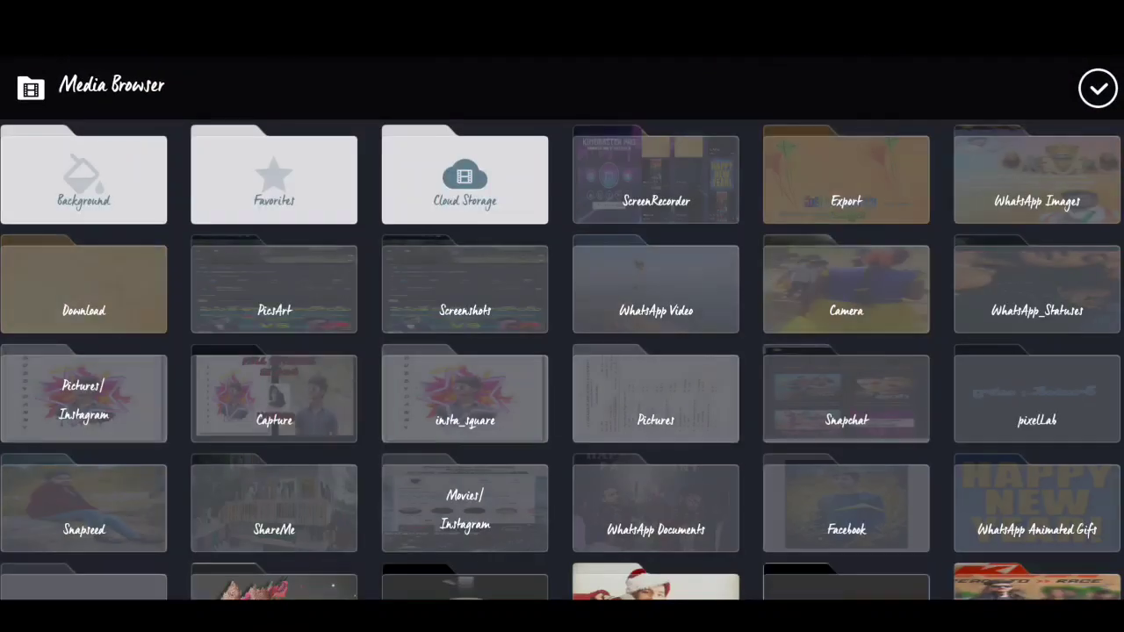
pyautogui.click(62, 301)
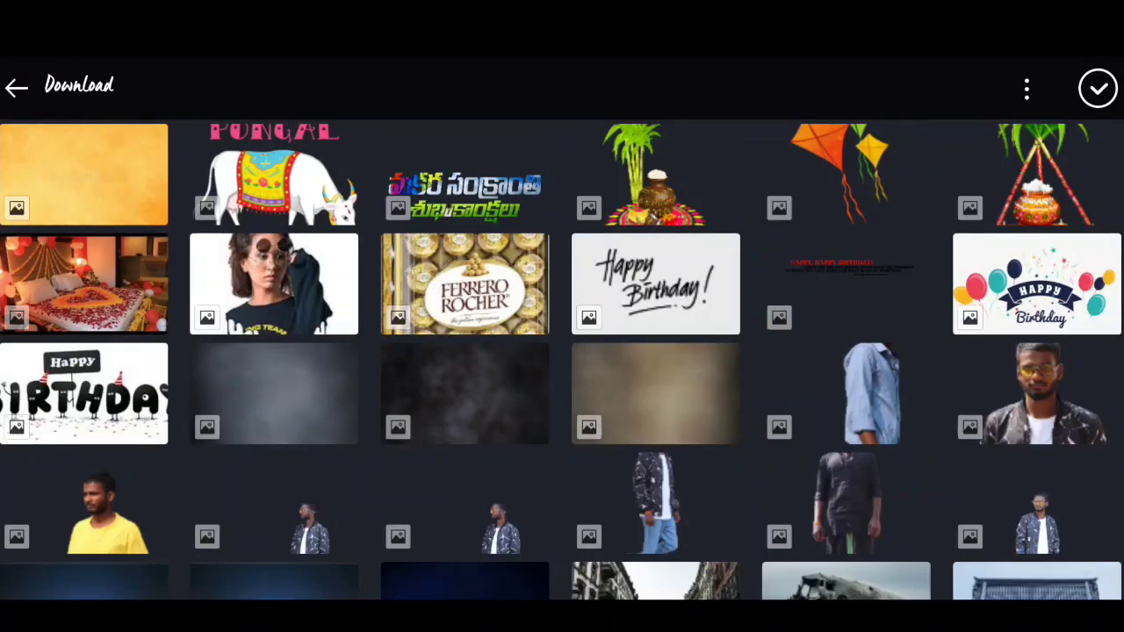
pyautogui.click(680, 186)
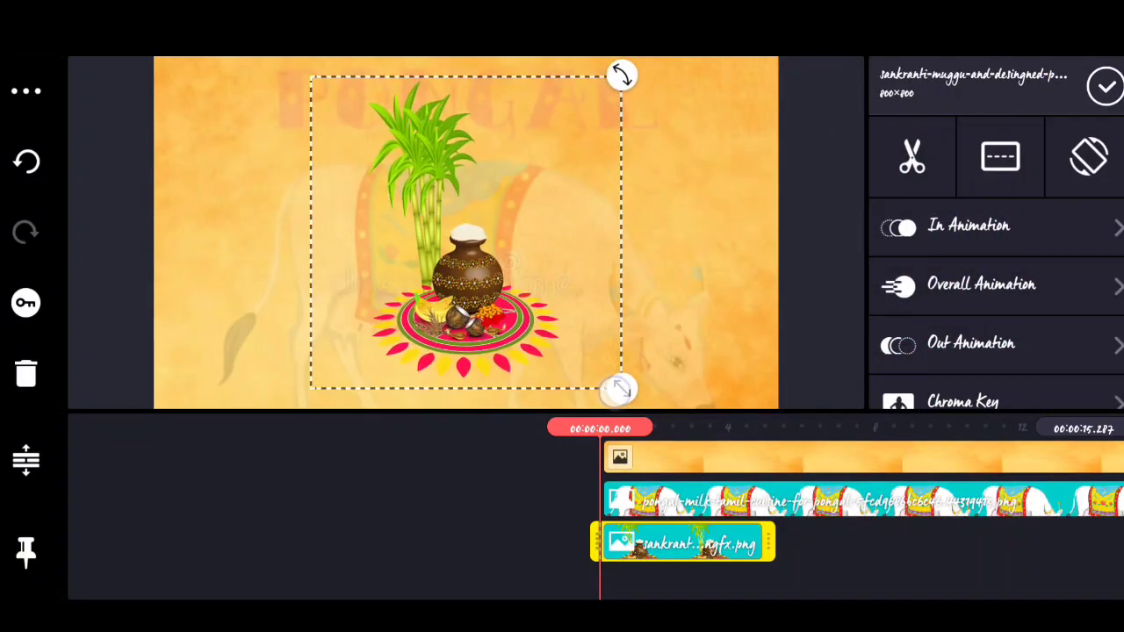
pyautogui.moveTo(538, 318); pyautogui.dragTo(538, 308)
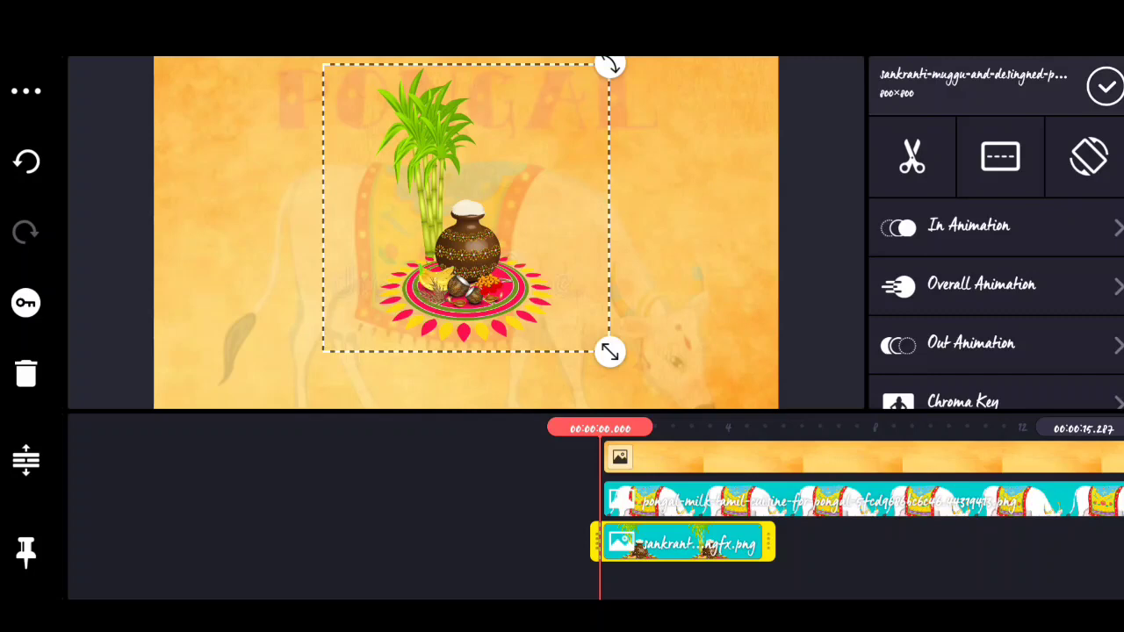
pyautogui.click(1106, 86)
# Add the pot-with-sugarcane image from the Download folder and move it right
pyautogui.click(1001, 154)
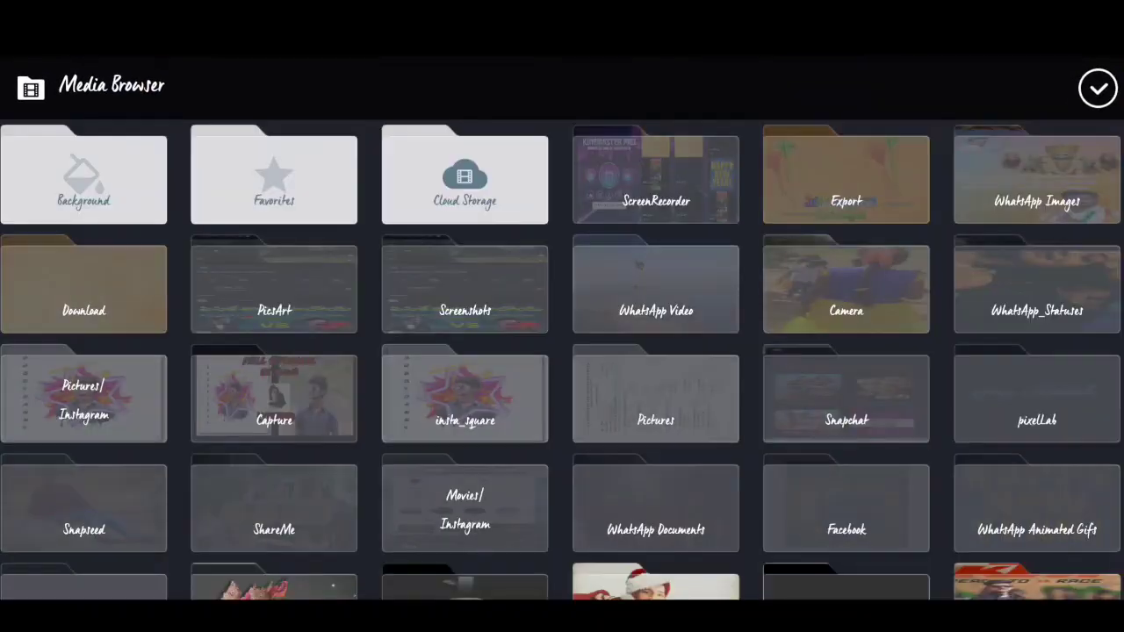
pyautogui.click(84, 290)
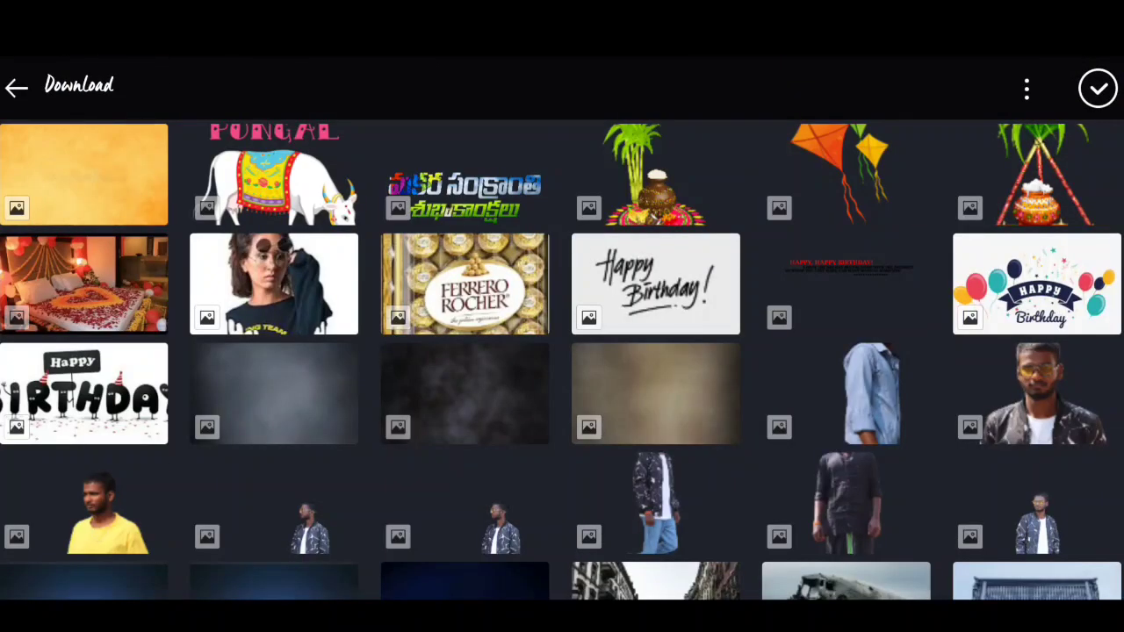
pyautogui.click(1040, 193)
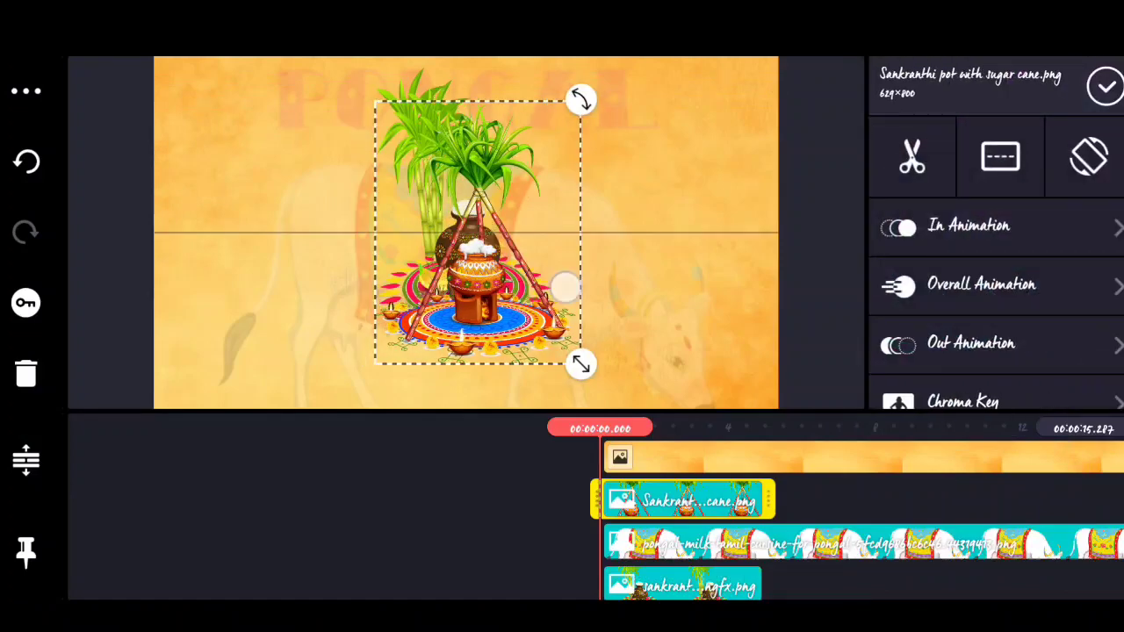
pyautogui.moveTo(477, 226); pyautogui.dragTo(572, 203)
pyautogui.click(1109, 85)
# Reposition the Telugu title lower and the pot-and-muggu image slightly higher
pyautogui.click(475, 290)
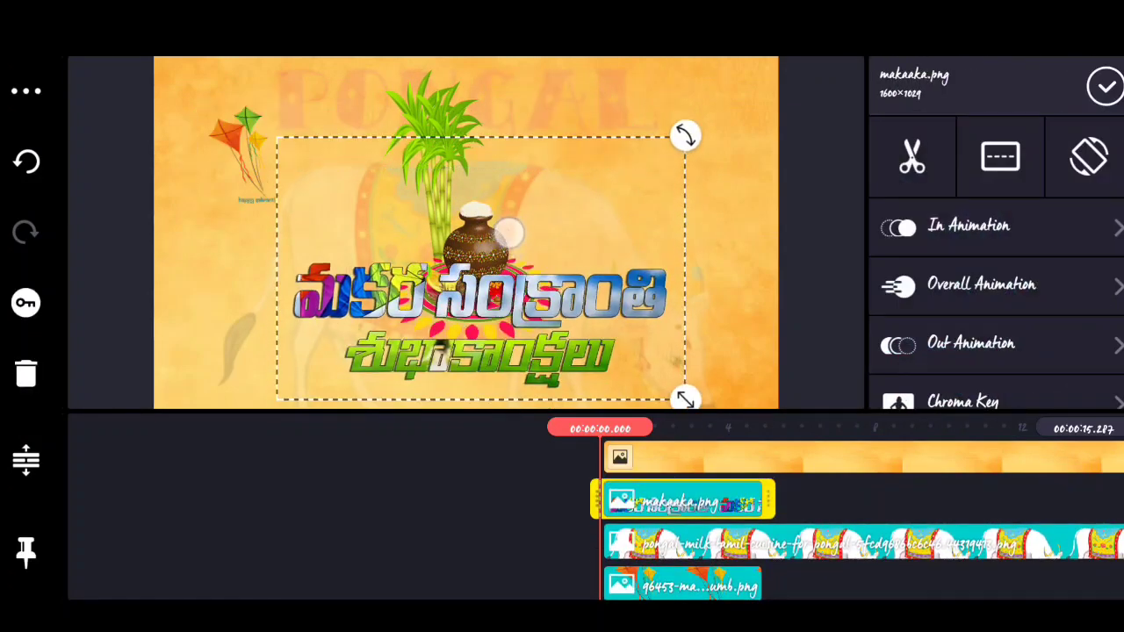
pyautogui.moveTo(475, 289); pyautogui.dragTo(474, 391)
pyautogui.click(683, 543)
pyautogui.moveTo(474, 263); pyautogui.dragTo(475, 255)
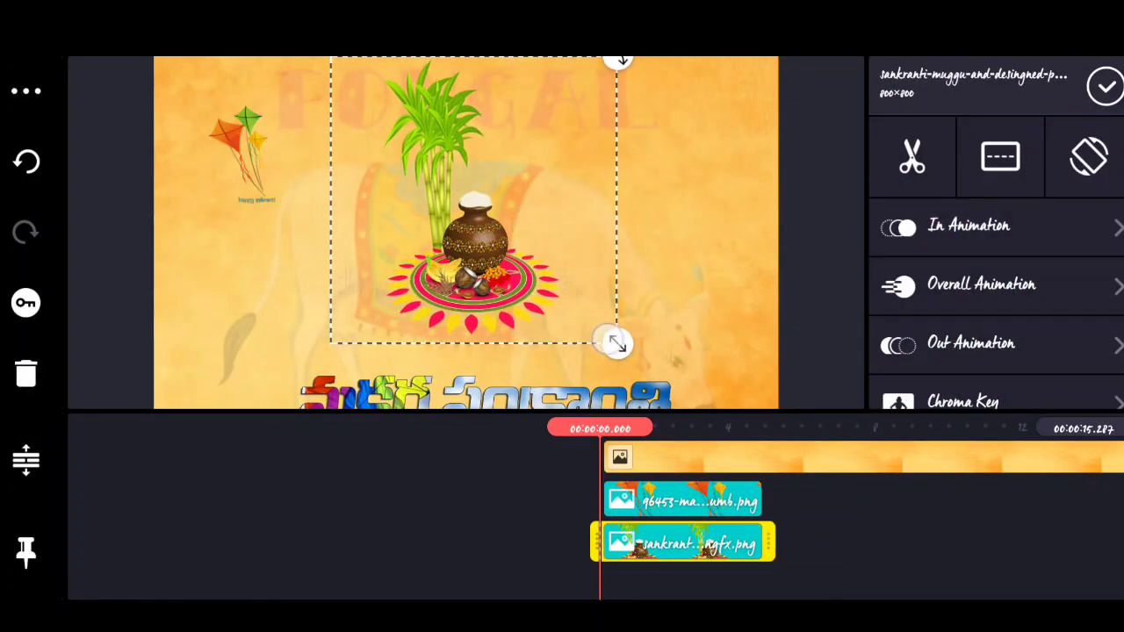
pyautogui.click(474, 391)
pyautogui.moveTo(474, 390); pyautogui.dragTo(474, 303)
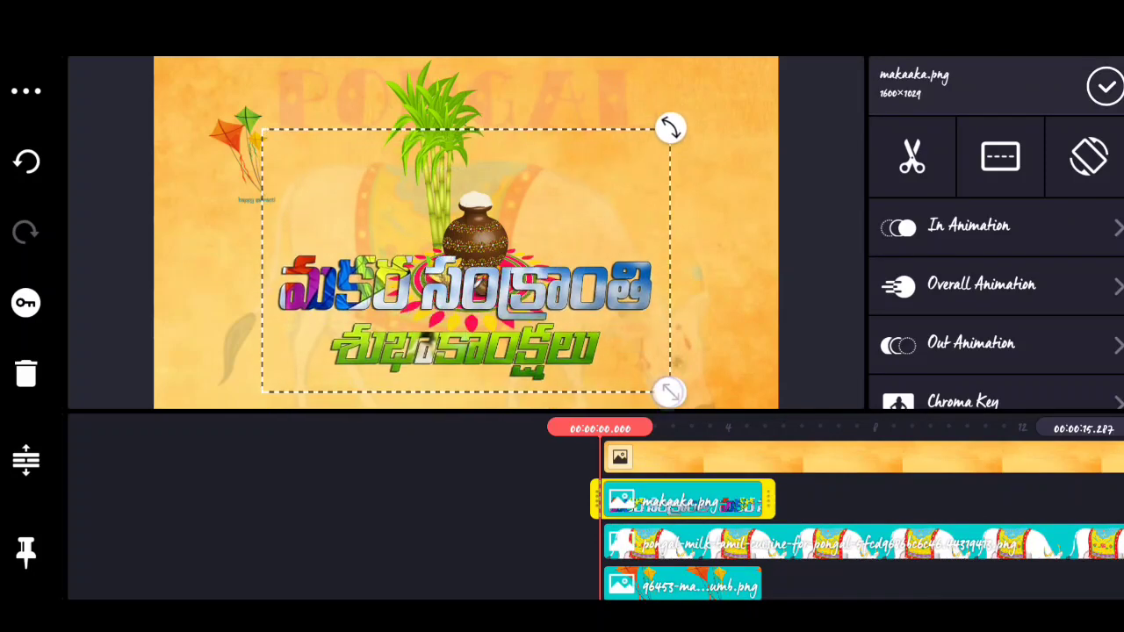
pyautogui.moveTo(585, 346); pyautogui.dragTo(585, 396)
# Fine-tune the pot upward and shrink the Telugu title, centring it below the pot
pyautogui.click(503, 190)
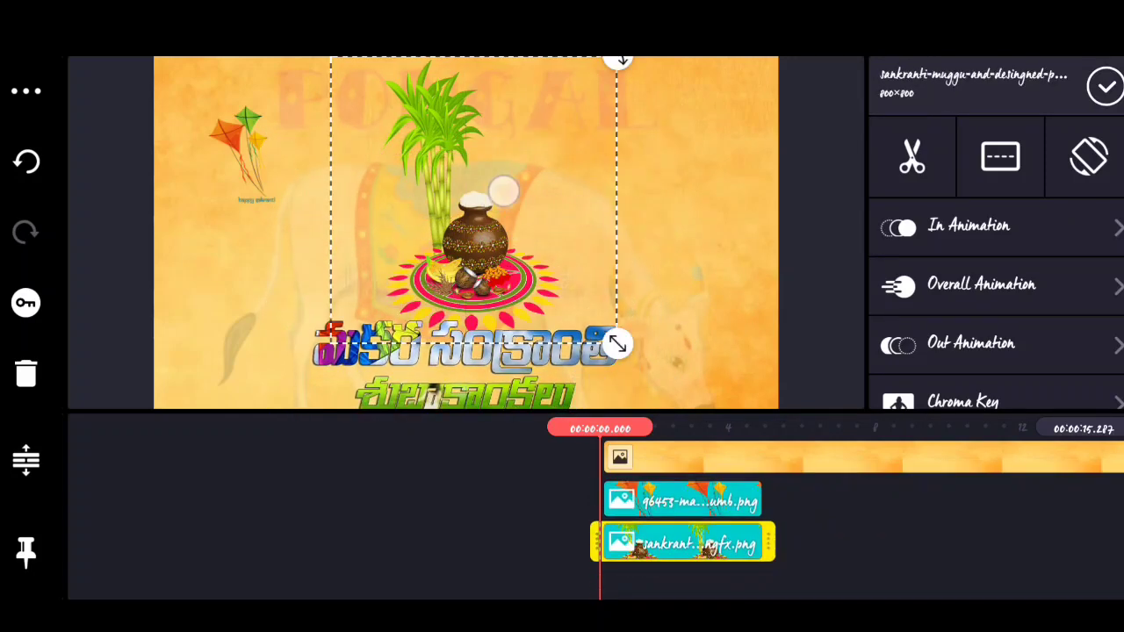
pyautogui.moveTo(503, 191); pyautogui.dragTo(503, 188)
pyautogui.click(557, 373)
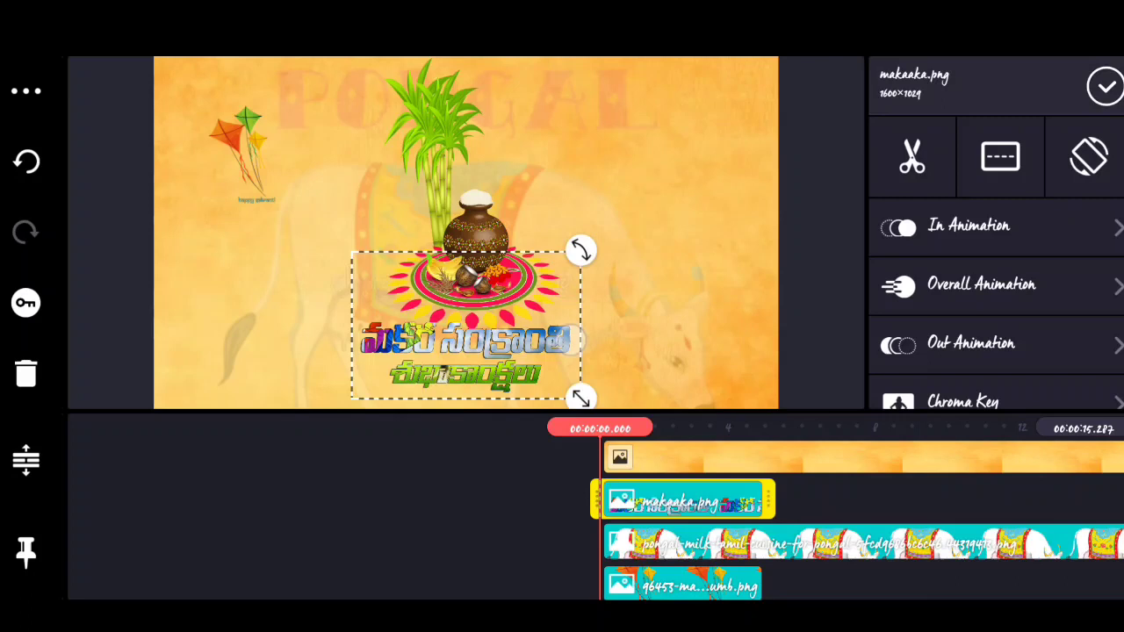
pyautogui.click(492, 215)
pyautogui.moveTo(508, 202); pyautogui.dragTo(508, 186)
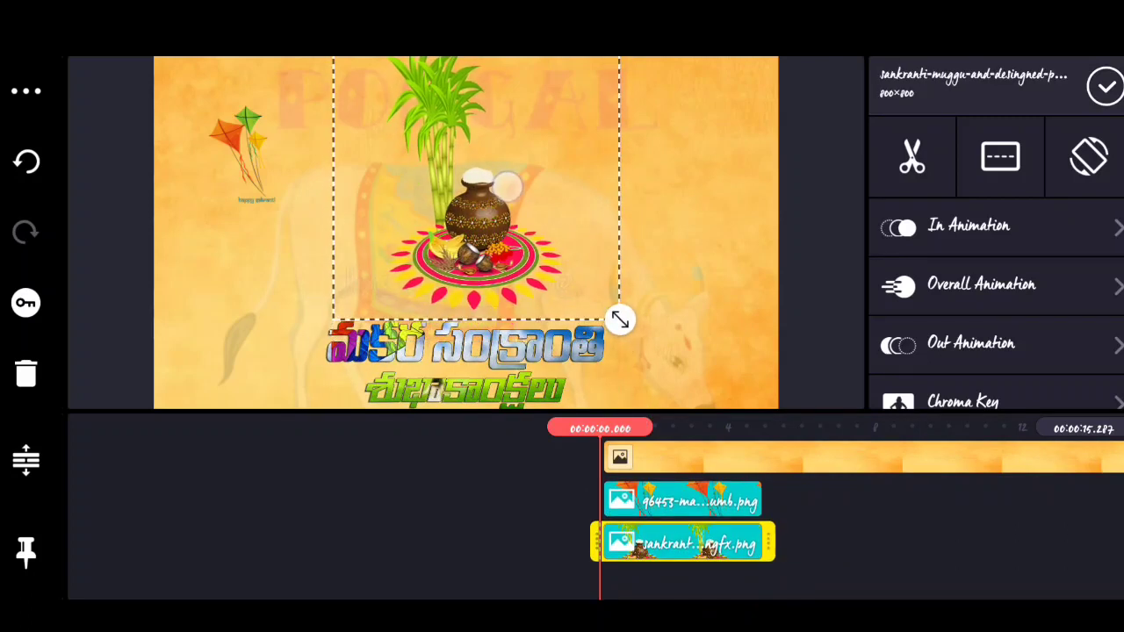
pyautogui.click(558, 338)
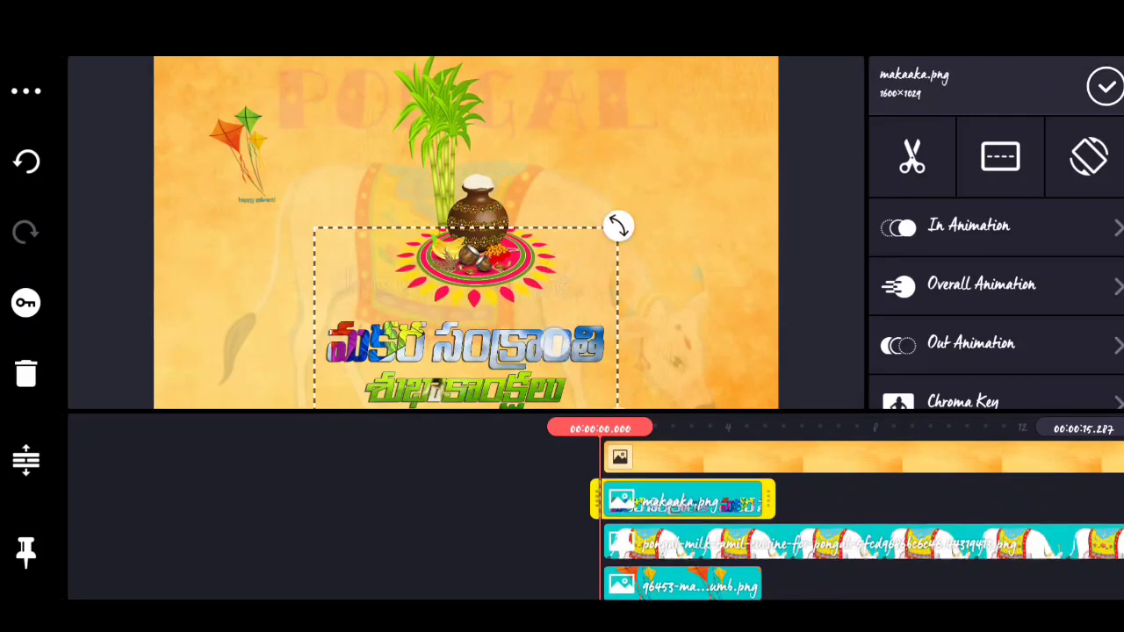
pyautogui.moveTo(559, 335); pyautogui.dragTo(567, 344)
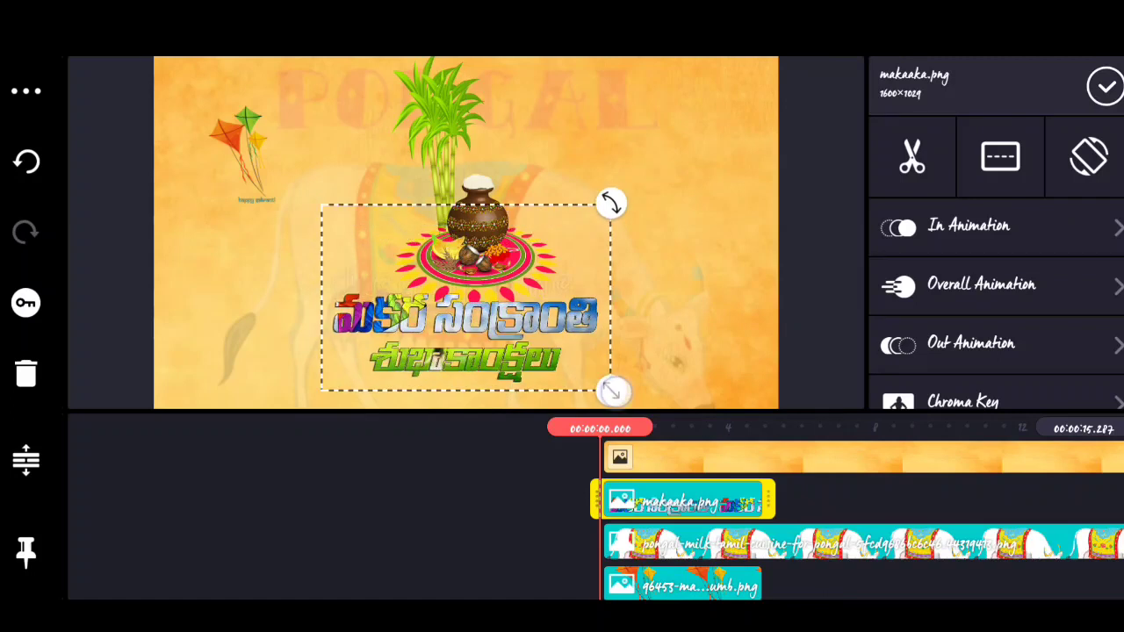
# Bring the kite sticker to the front, enlarge it and move it to the upper right
pyautogui.click(233, 145)
pyautogui.scroll(-5, 1084, 210)
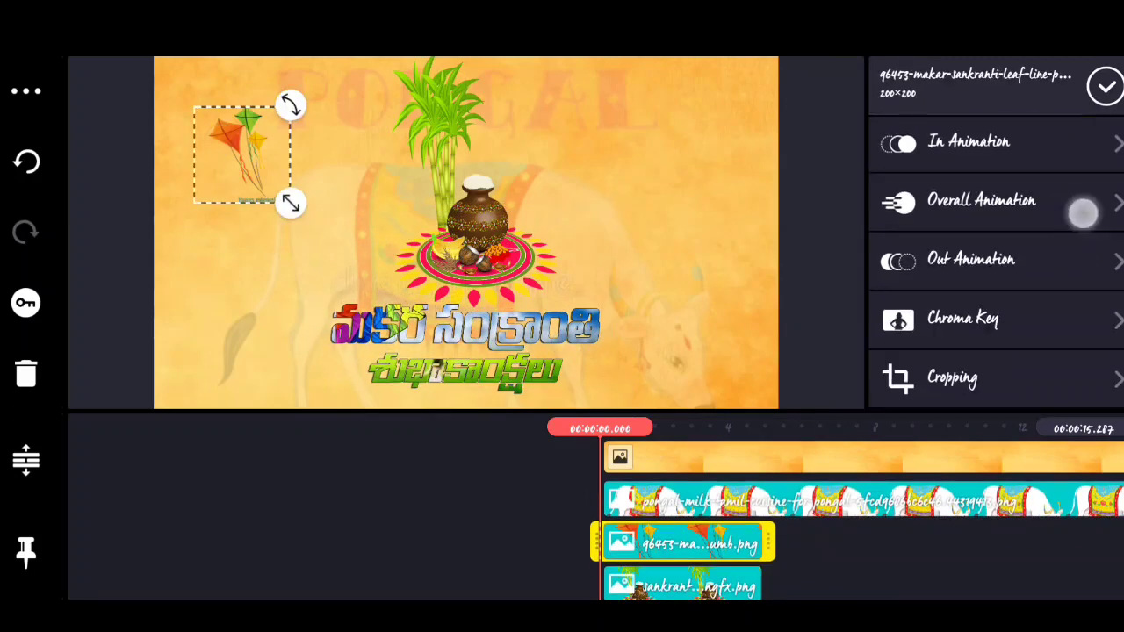
pyautogui.scroll(-5, 1100, 213)
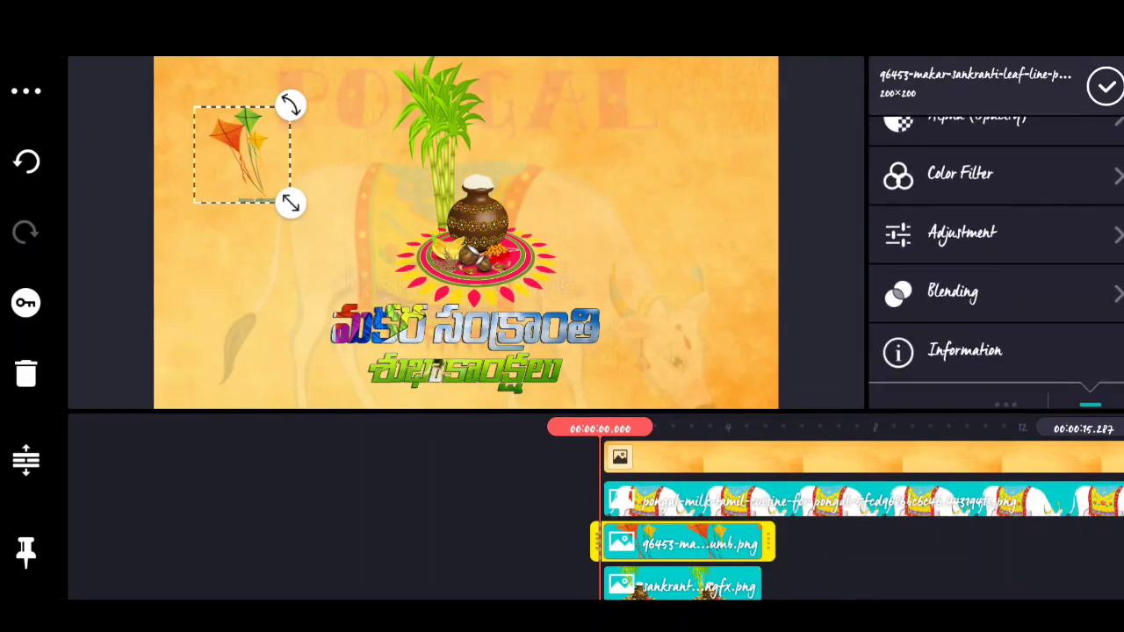
pyautogui.click(961, 289)
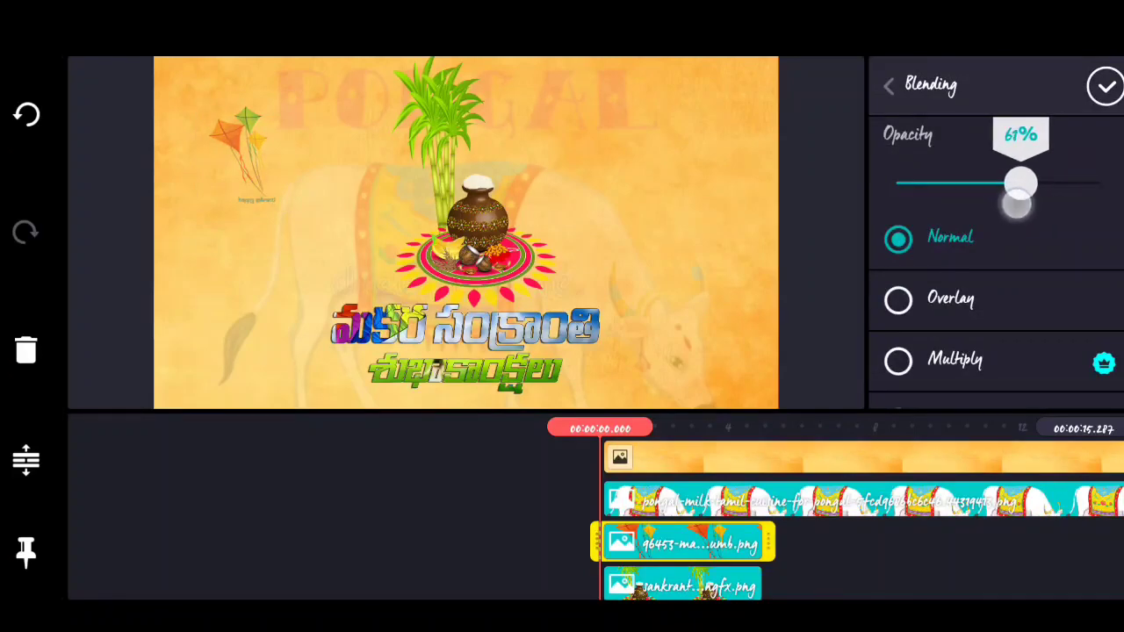
pyautogui.click(1105, 86)
pyautogui.click(27, 91)
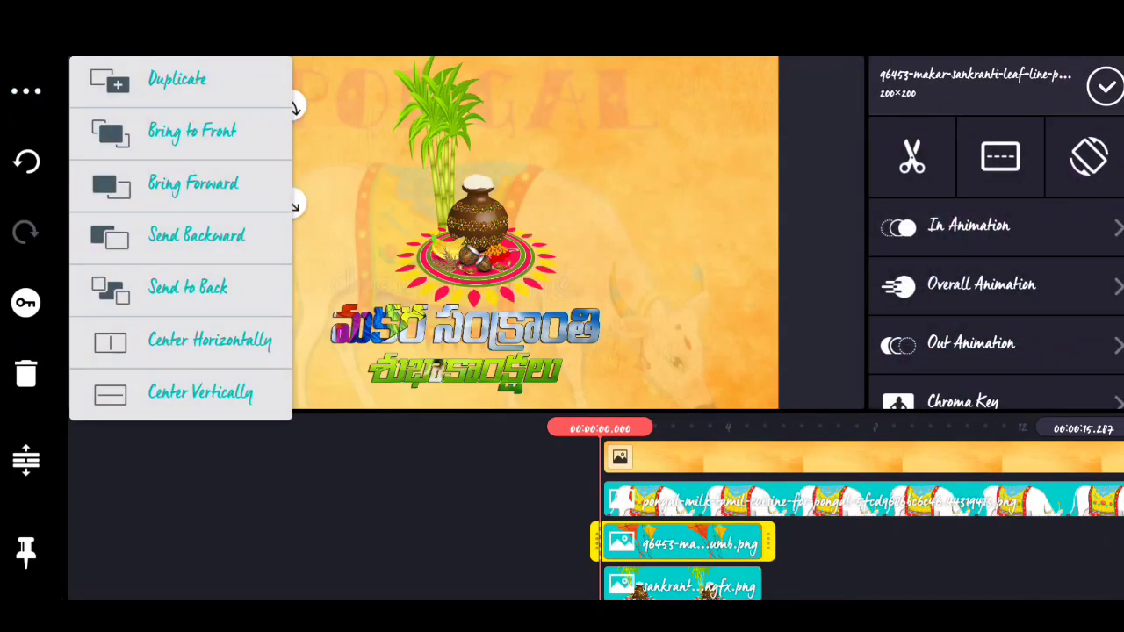
pyautogui.click(192, 131)
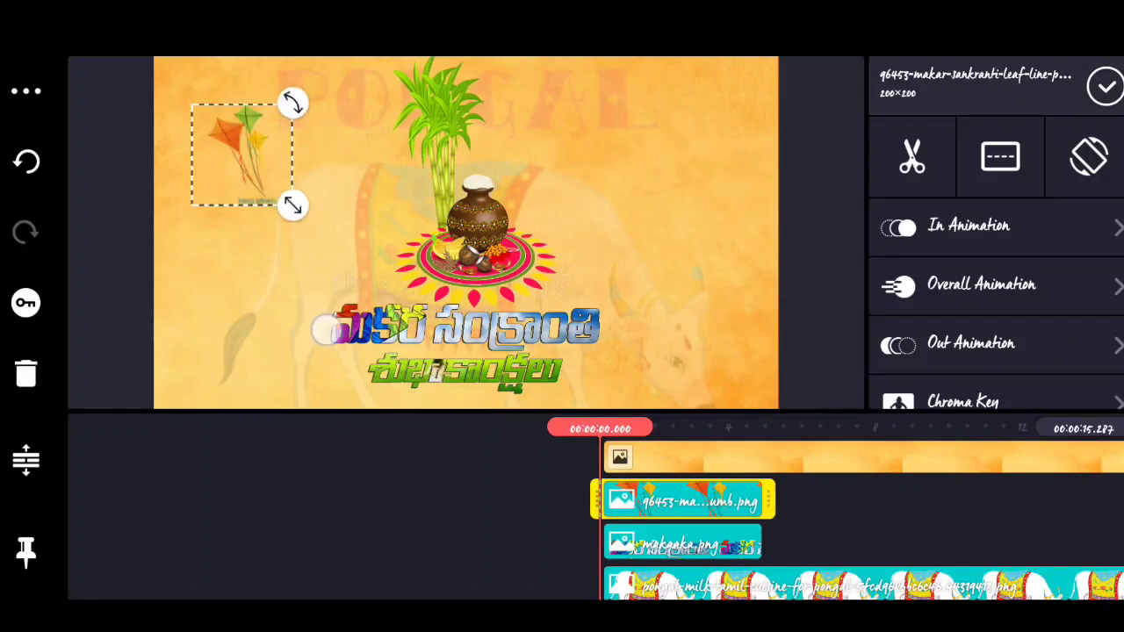
pyautogui.moveTo(292, 204); pyautogui.dragTo(326, 244)
pyautogui.moveTo(264, 181); pyautogui.dragTo(667, 207)
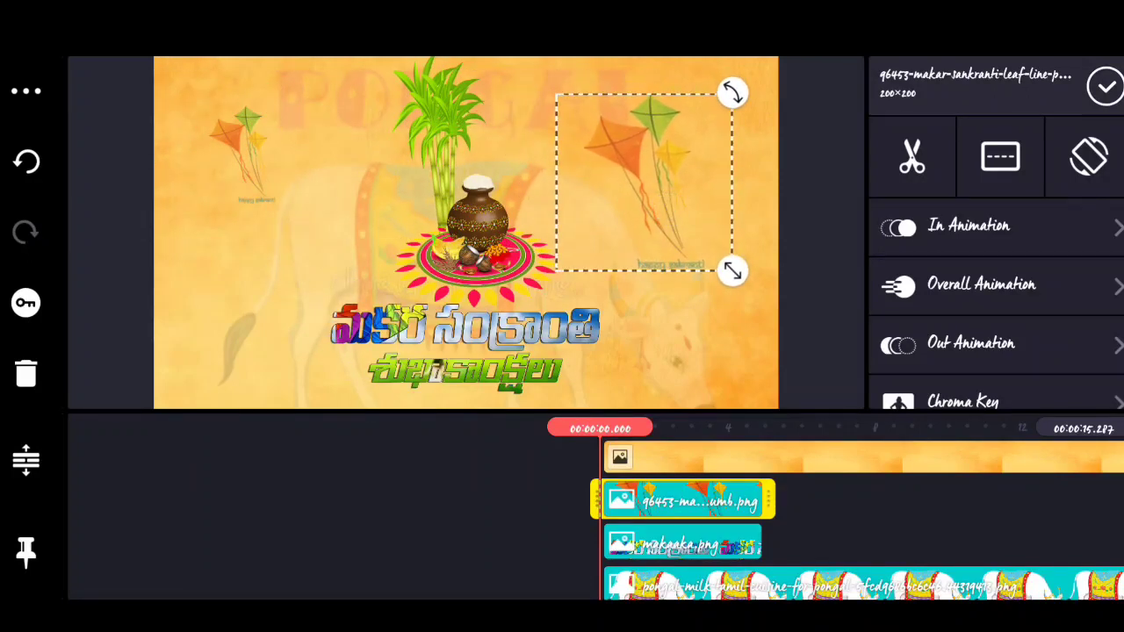
# Duplicate the kite sticker, enlarge the copy and place it at the lower left
pyautogui.click(27, 90)
pyautogui.click(176, 78)
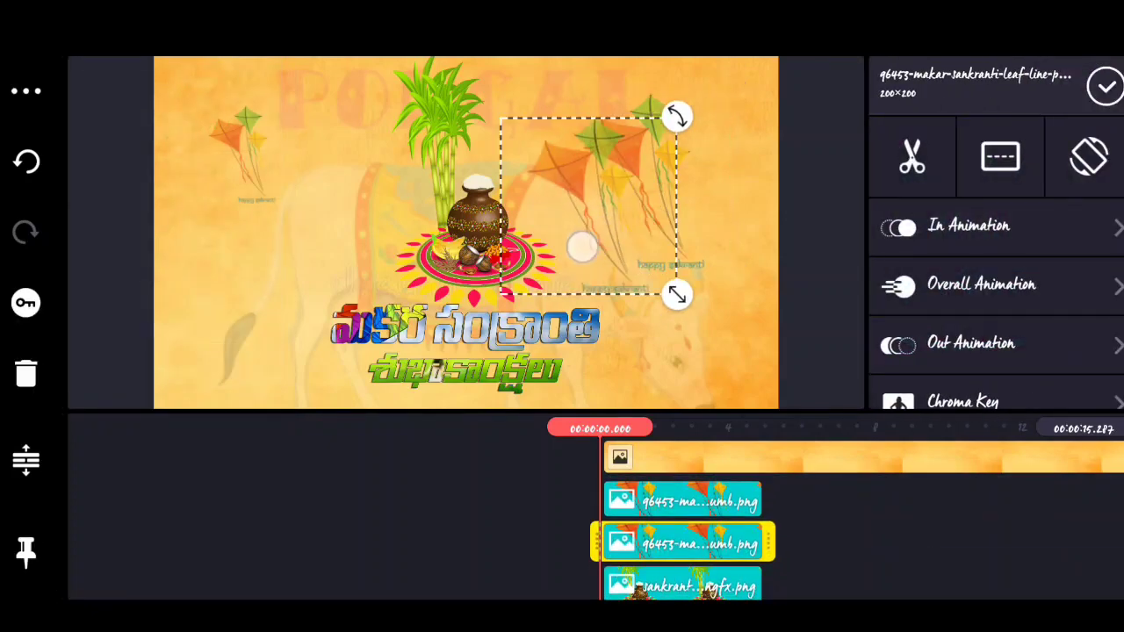
pyautogui.moveTo(677, 296); pyautogui.dragTo(711, 404)
pyautogui.moveTo(470, 274)
pyautogui.mouseDown()
pyautogui.moveTo(384, 235)
pyautogui.moveTo(301, 422)
pyautogui.mouseUp()
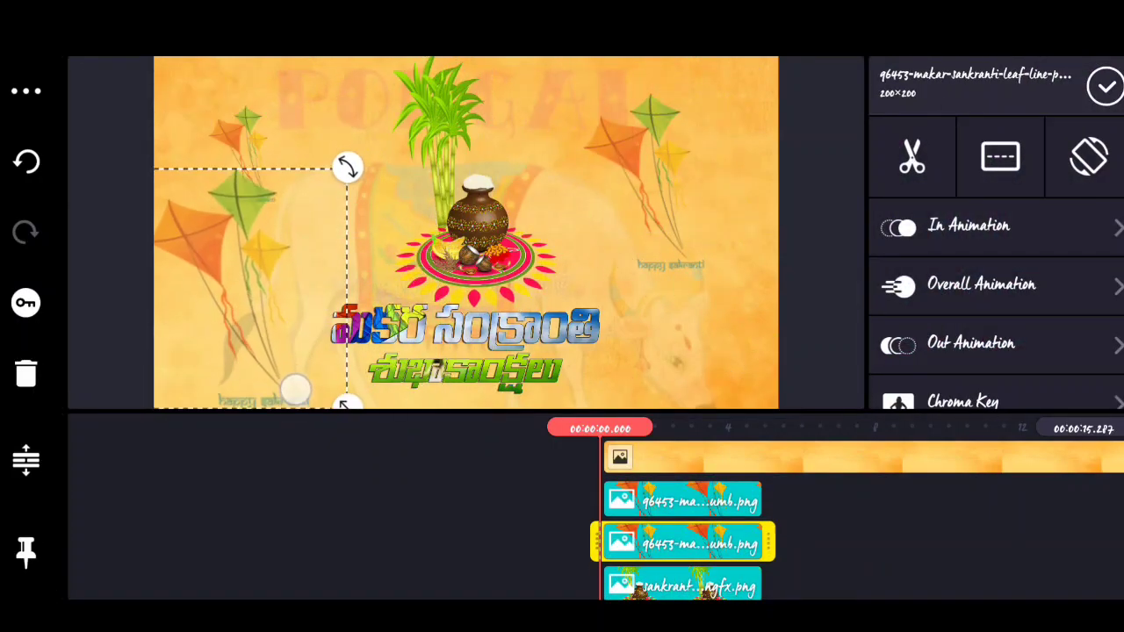
# Add the Sankranthi Special kite-mix song from the download album as background audio
pyautogui.click(1106, 85)
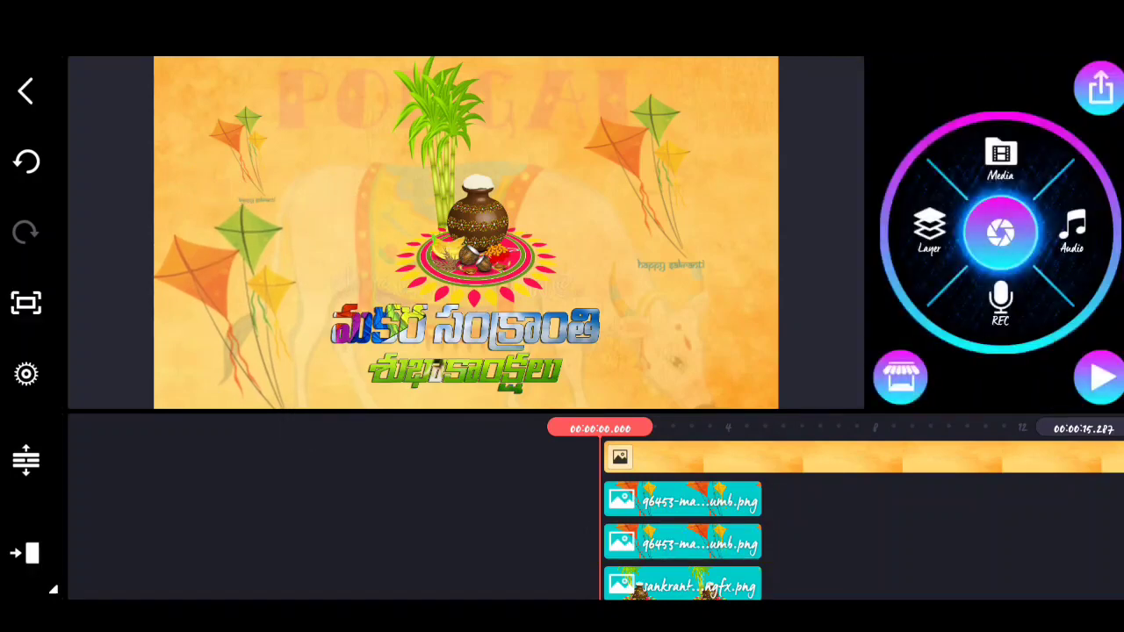
pyautogui.click(1071, 230)
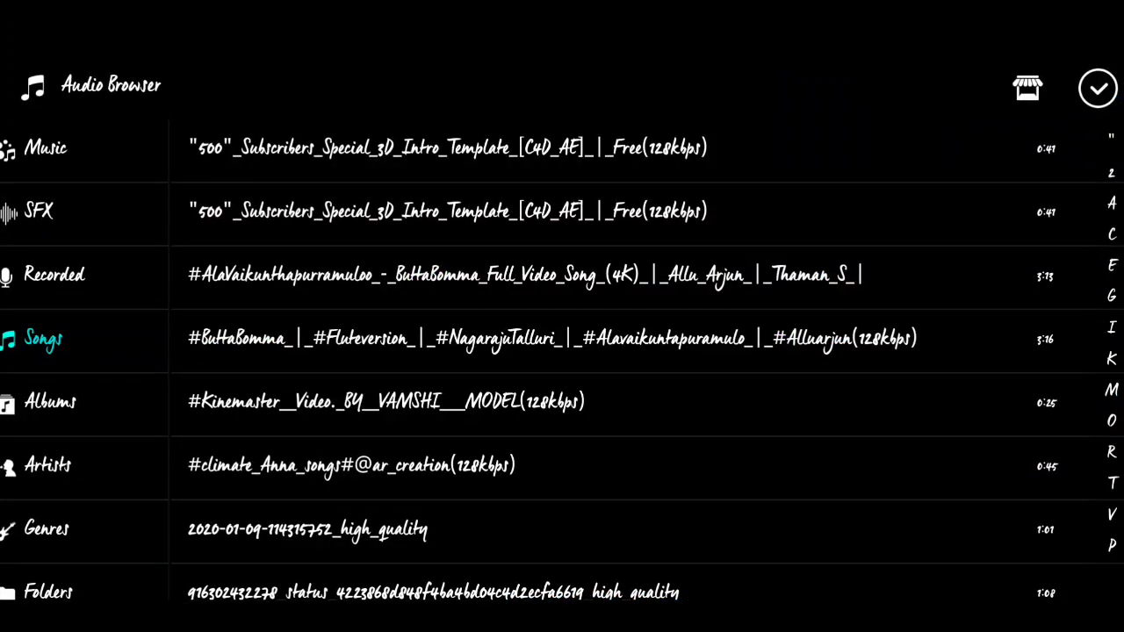
pyautogui.click(50, 401)
pyautogui.scroll(-5, 793, 407)
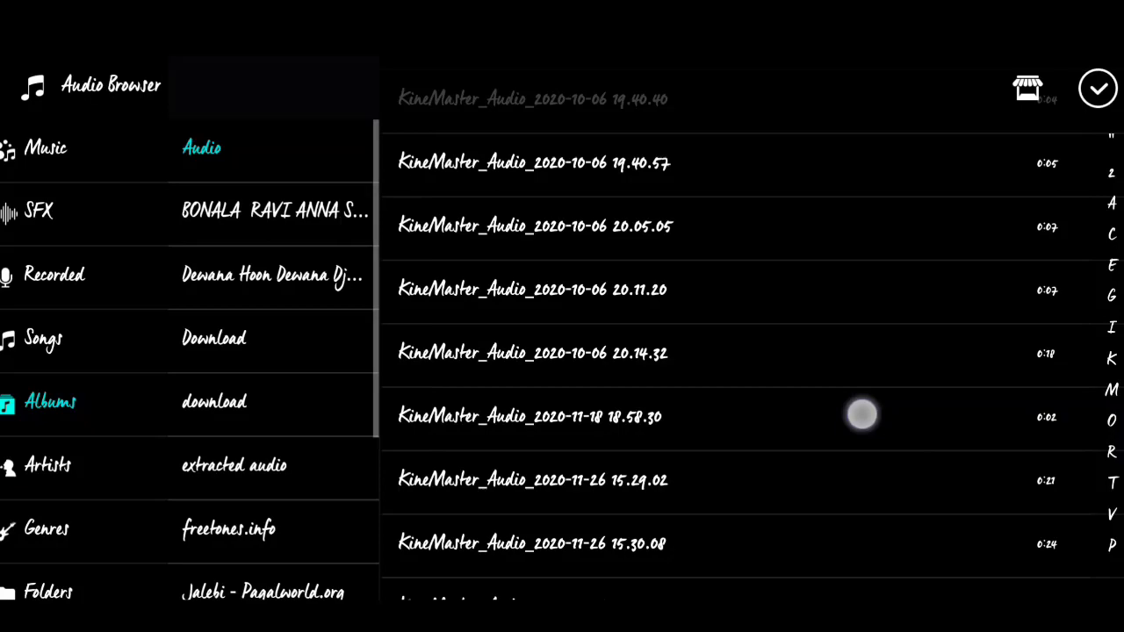
pyautogui.click(214, 401)
pyautogui.scroll(-10, 896, 251)
pyautogui.scroll(-10, 896, 251)
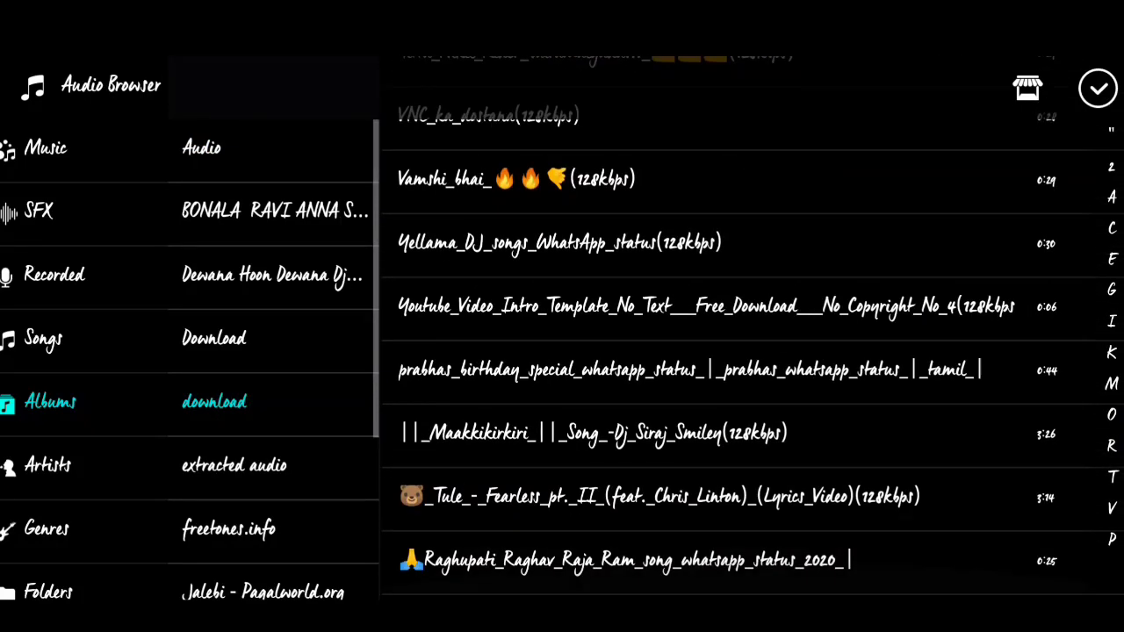
pyautogui.scroll(5, 834, 376)
pyautogui.scroll(5, 843, 372)
pyautogui.scroll(2, 840, 389)
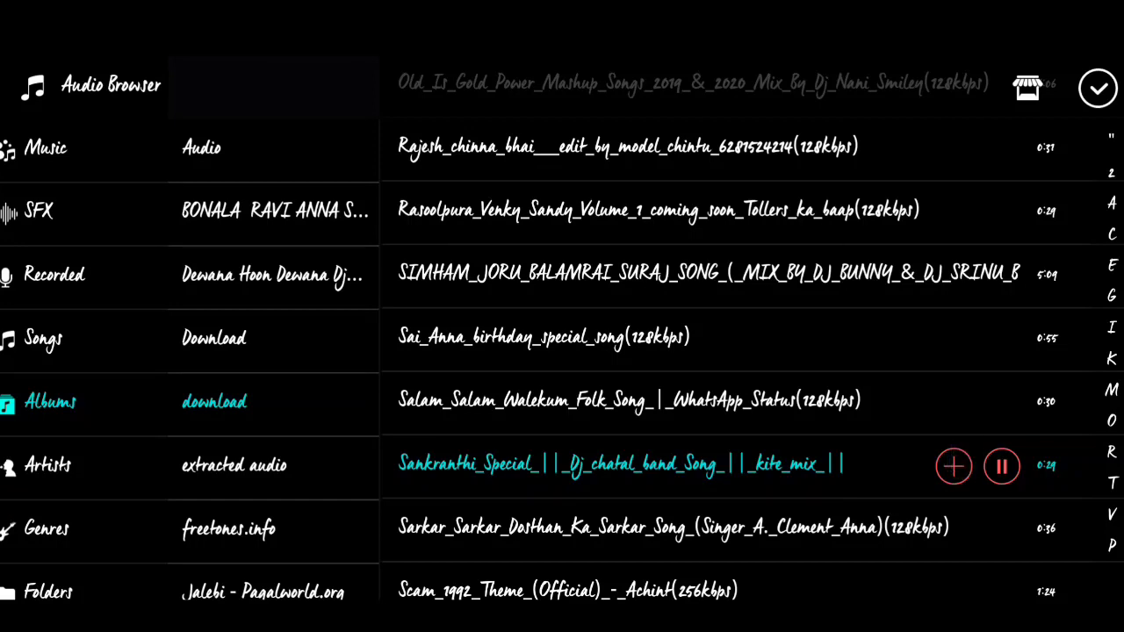
pyautogui.click(953, 467)
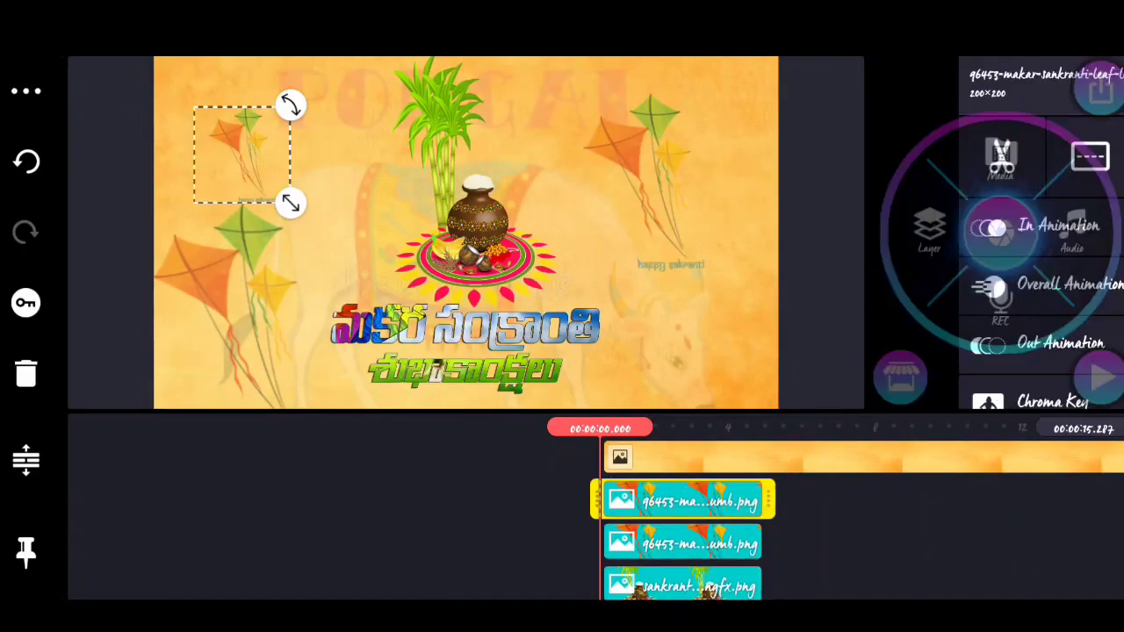
# Move the playhead, select the kite clip, and browse the Download folder for a new image layer
pyautogui.moveTo(457, 562); pyautogui.dragTo(708, 567)
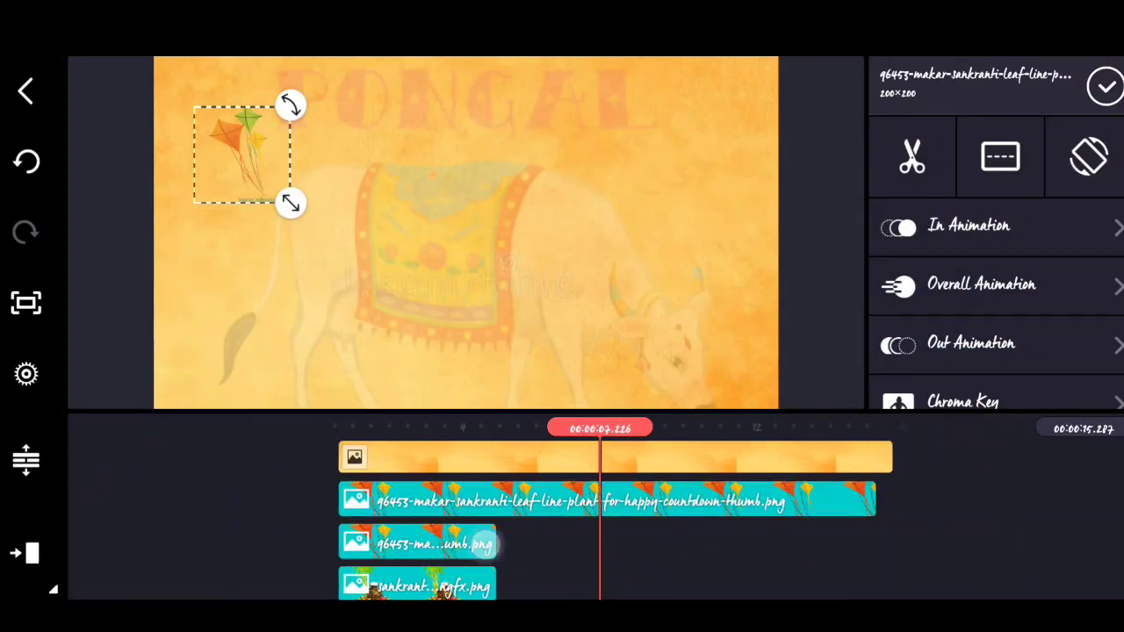
pyautogui.click(554, 546)
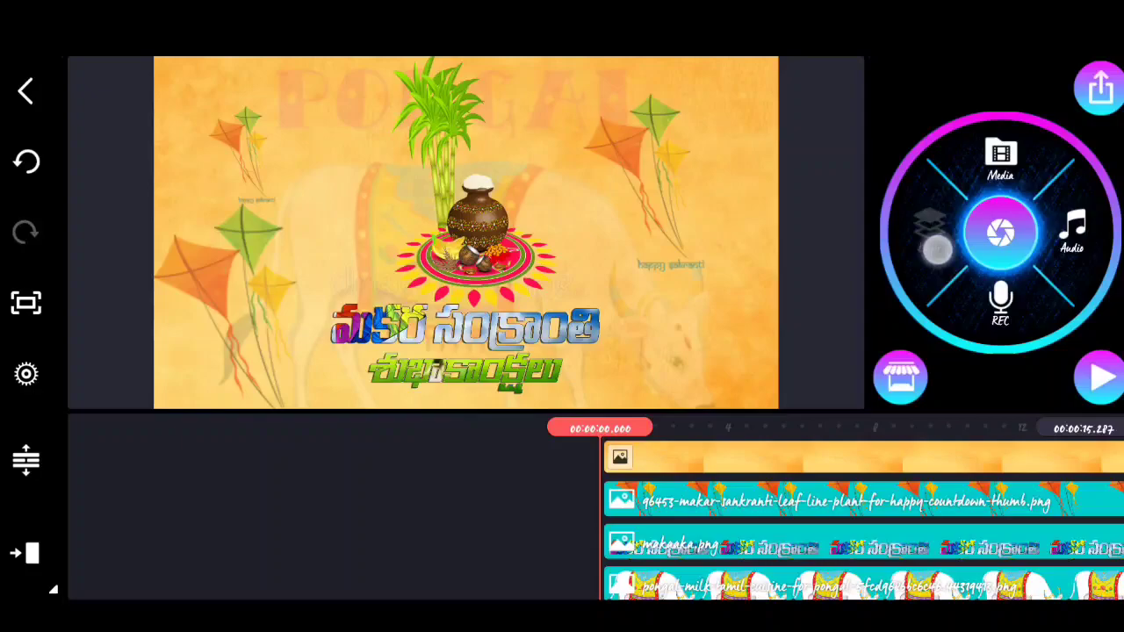
pyautogui.click(937, 250)
pyautogui.click(873, 118)
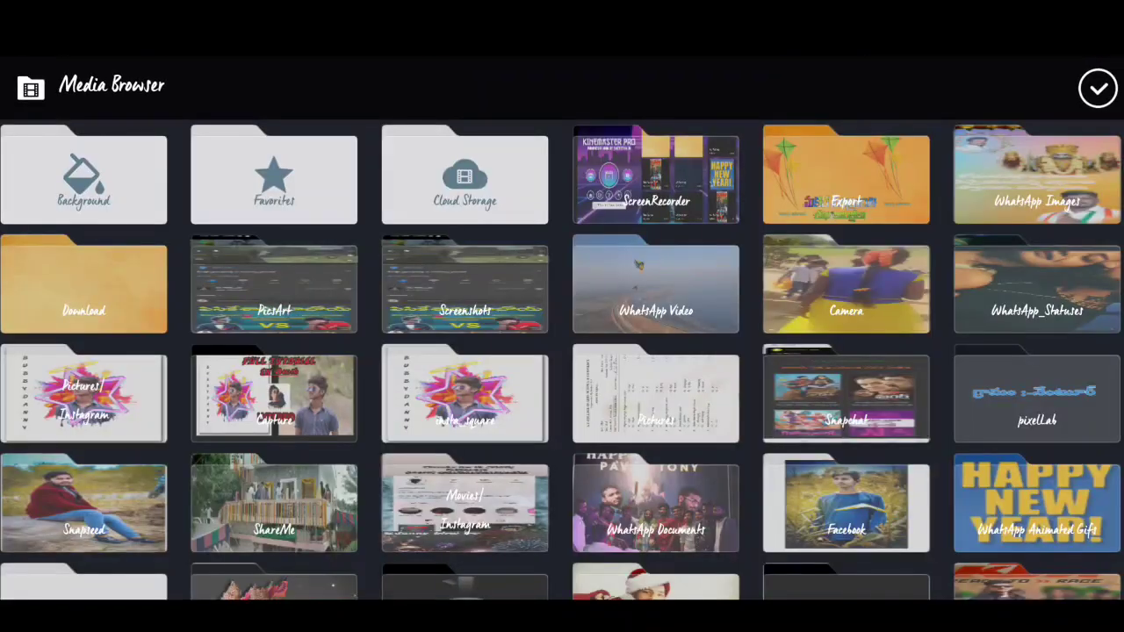
pyautogui.click(86, 322)
pyautogui.scroll(-10, 953, 466)
pyautogui.scroll(-5, 954, 462)
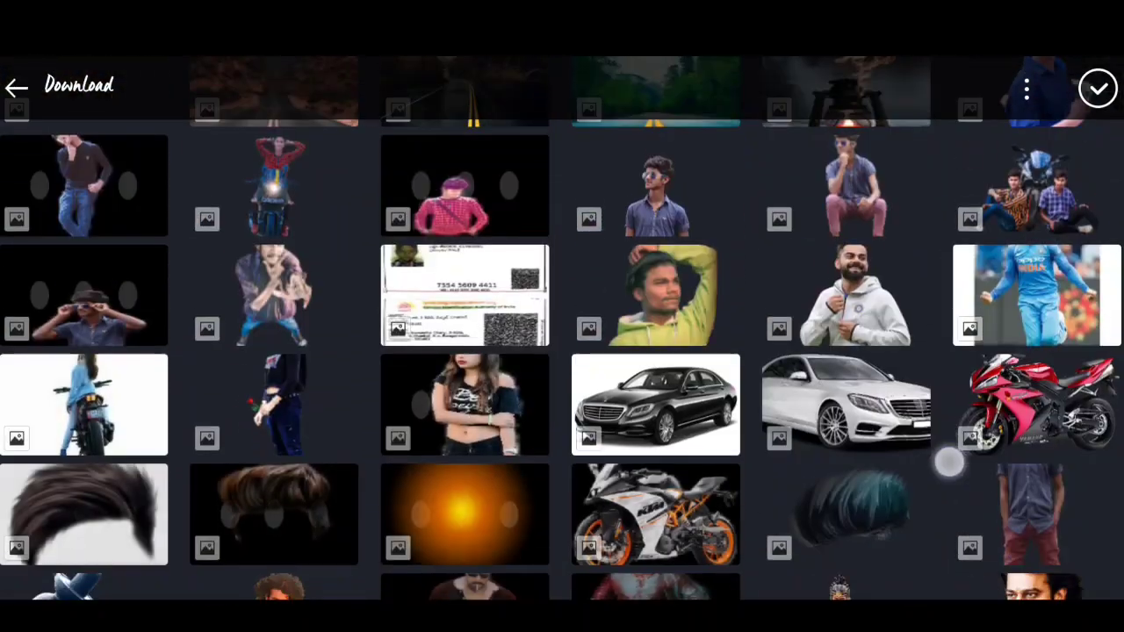
pyautogui.scroll(-3, 966, 402)
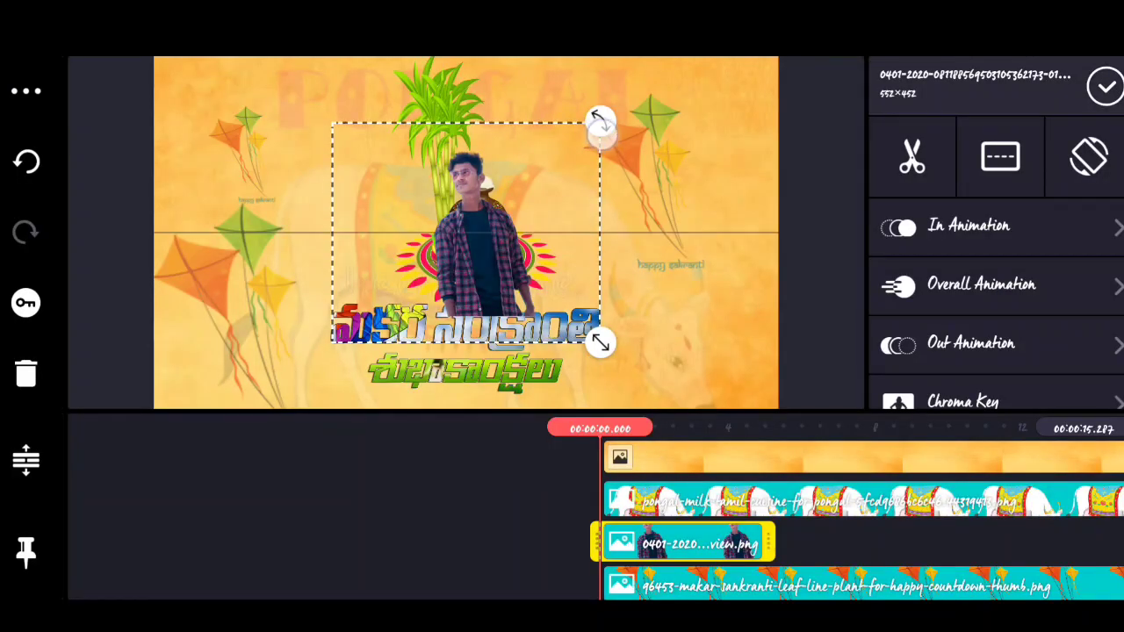
# Tilt the person cutout slightly, move it right, and extend its clip to about 15.28 s
pyautogui.moveTo(601, 343)
pyautogui.mouseDown()
pyautogui.moveTo(584, 360)
pyautogui.moveTo(663, 402)
pyautogui.mouseUp()
pyautogui.moveTo(602, 307); pyautogui.dragTo(775, 305)
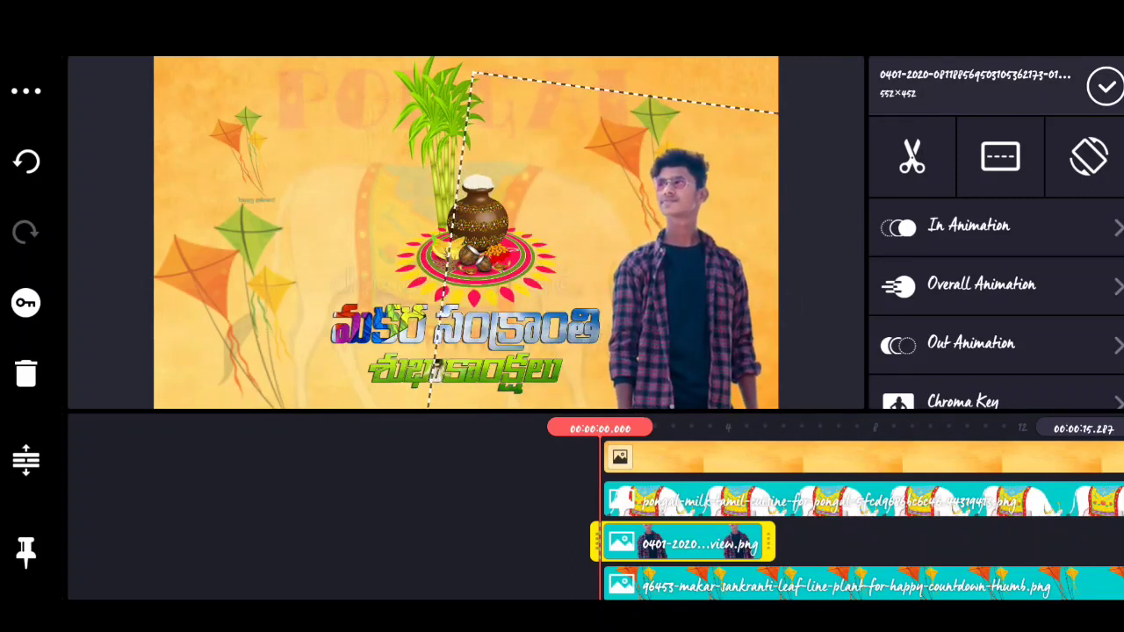
pyautogui.click(1105, 86)
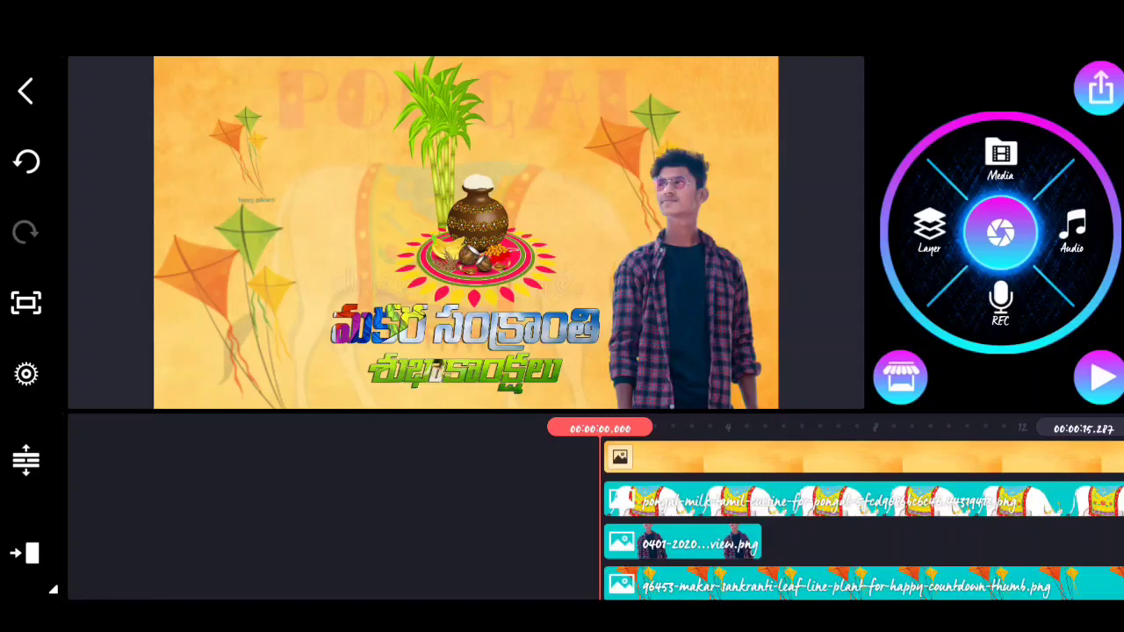
pyautogui.click(682, 543)
pyautogui.moveTo(878, 545); pyautogui.dragTo(377, 545)
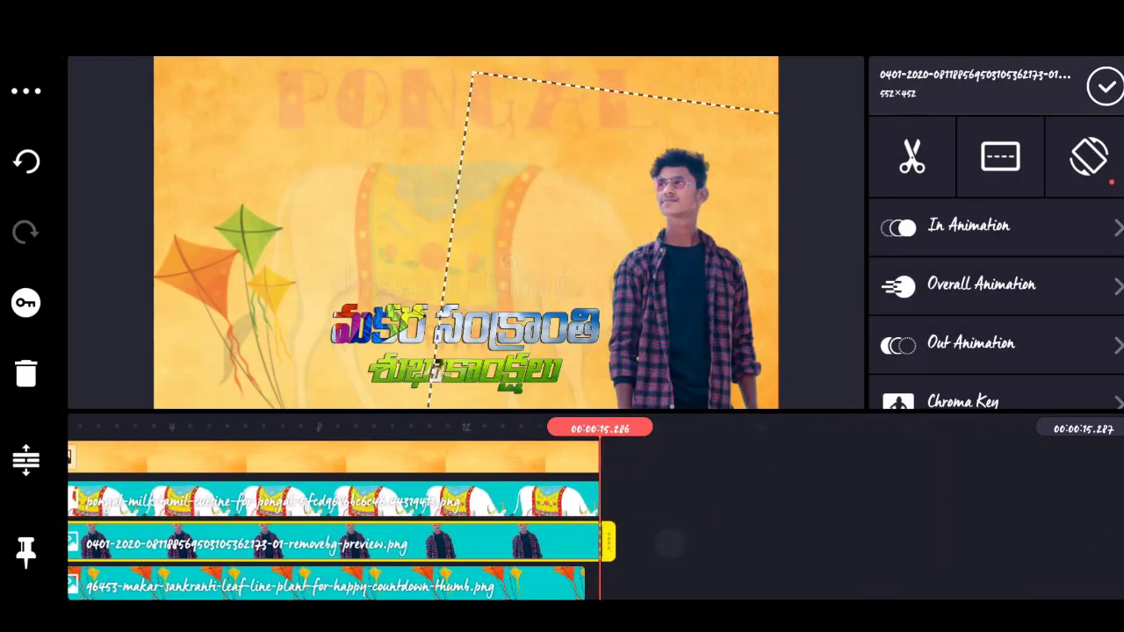
pyautogui.click(1106, 86)
pyautogui.moveTo(891, 484); pyautogui.dragTo(993, 392)
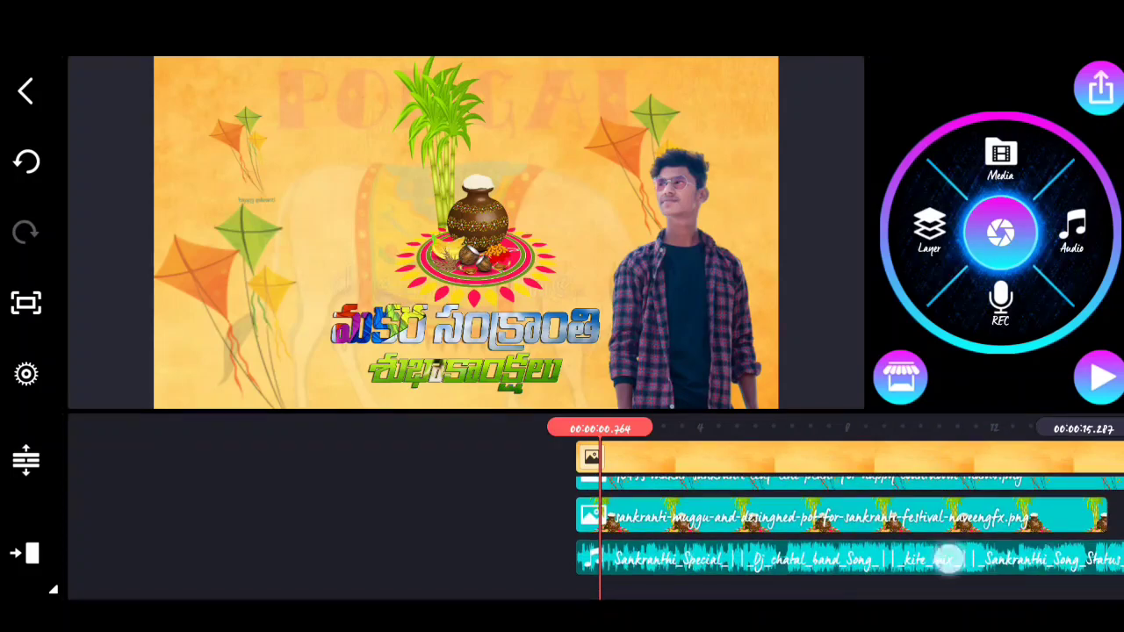
# Give the pot-and-muggu image and the makaaka.png Telugu title a Rubber-Stamp entrance
pyautogui.click(948, 560)
pyautogui.click(834, 502)
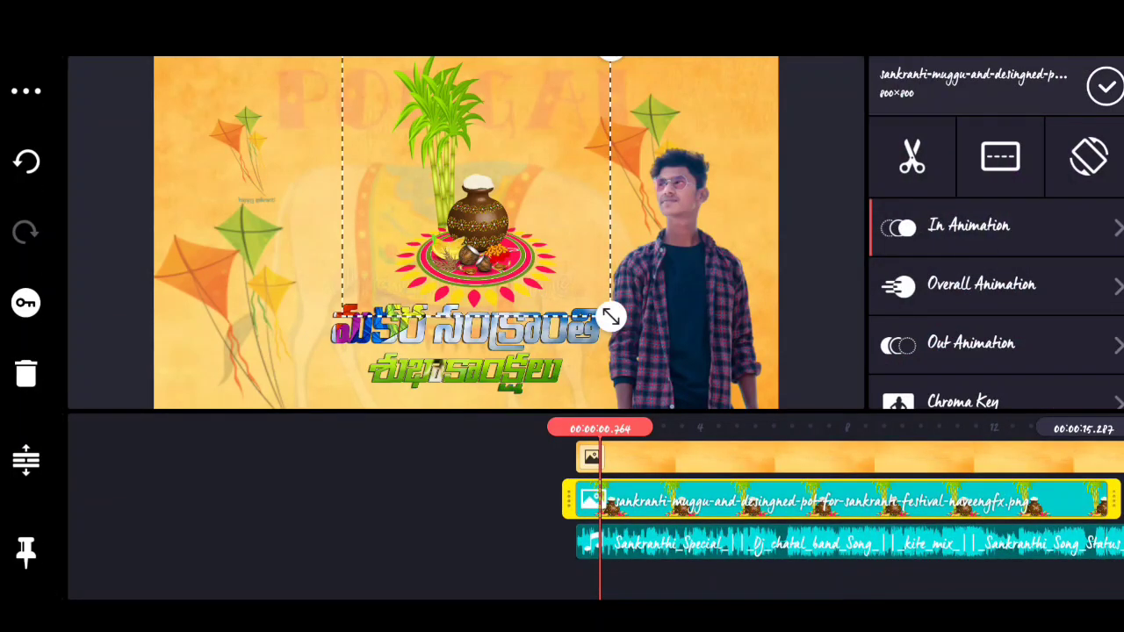
pyautogui.click(969, 226)
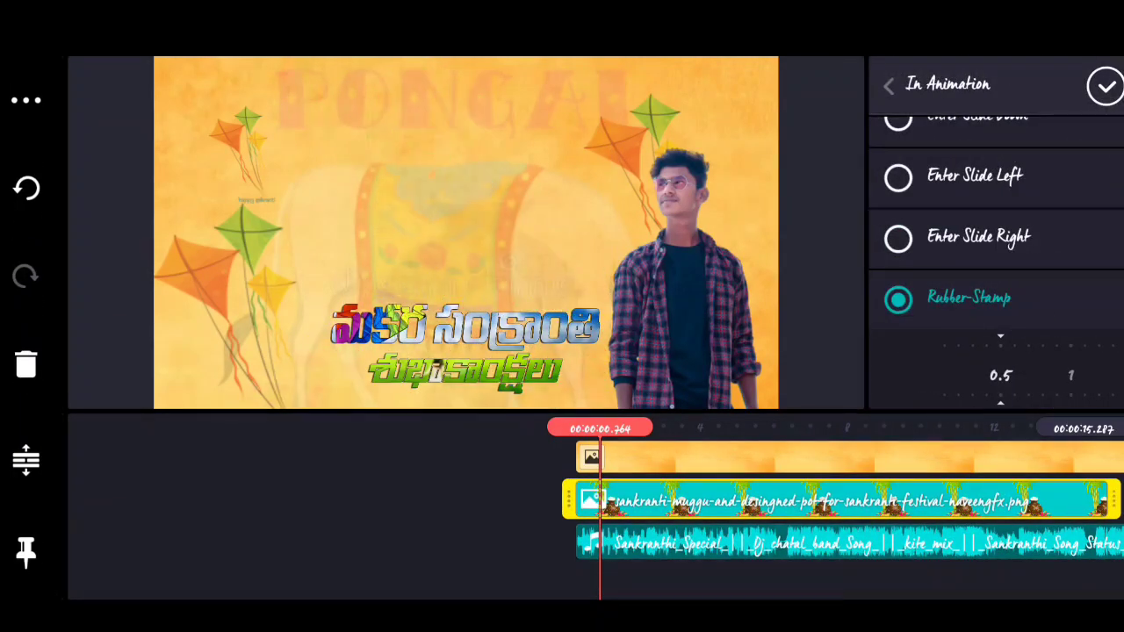
pyautogui.click(1106, 86)
pyautogui.click(465, 308)
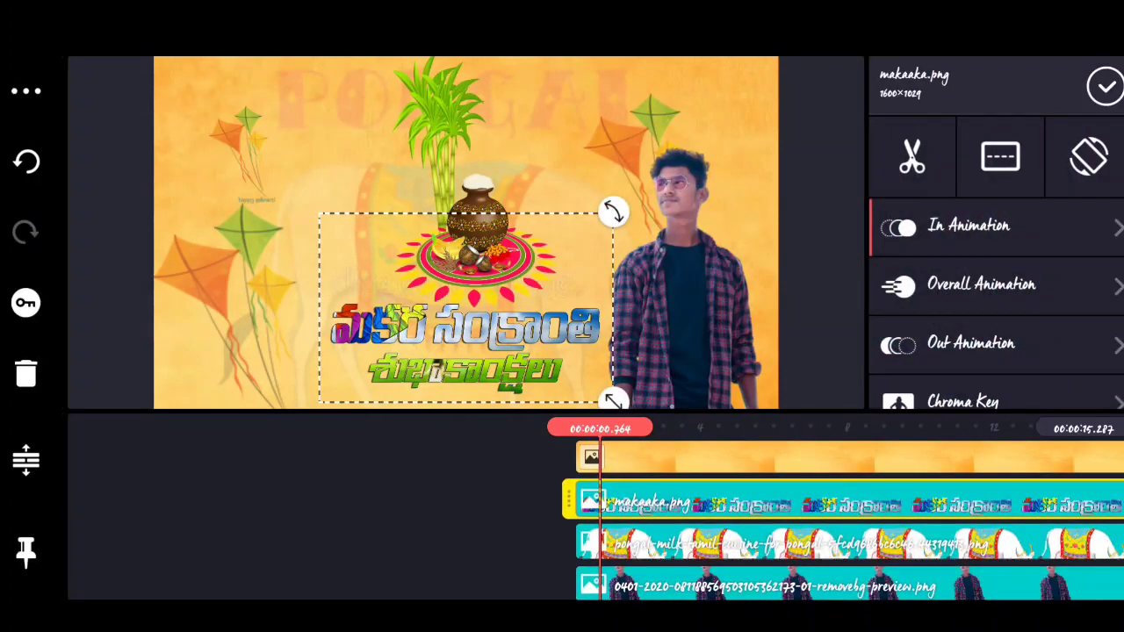
pyautogui.click(968, 226)
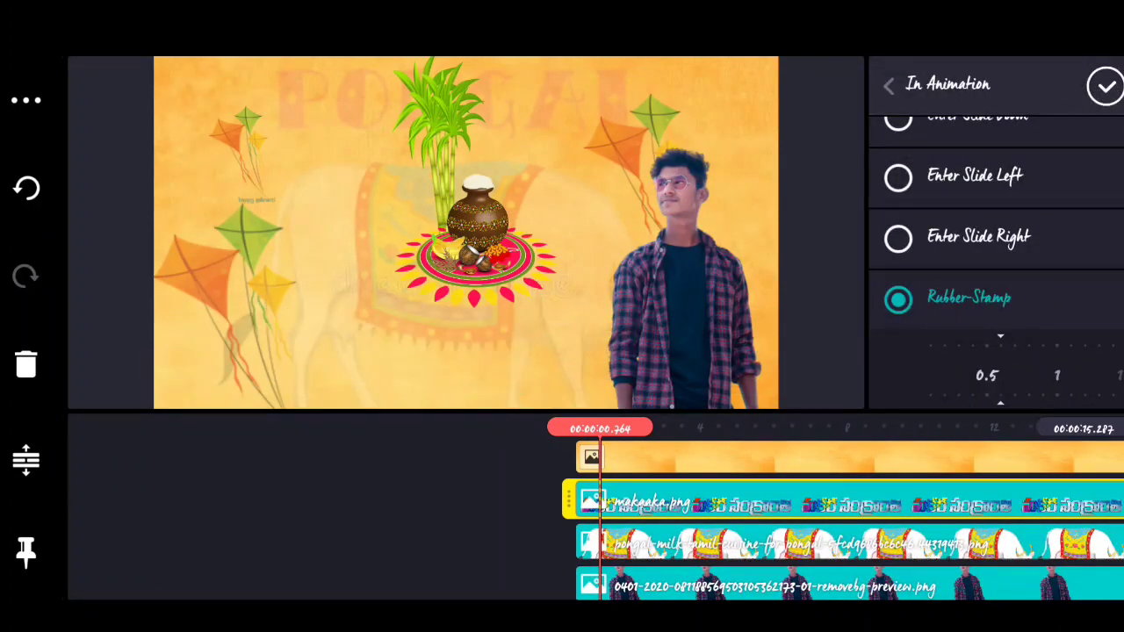
pyautogui.click(1105, 86)
# Apply the Flicker overall animation to a kite sticker layer
pyautogui.click(255, 298)
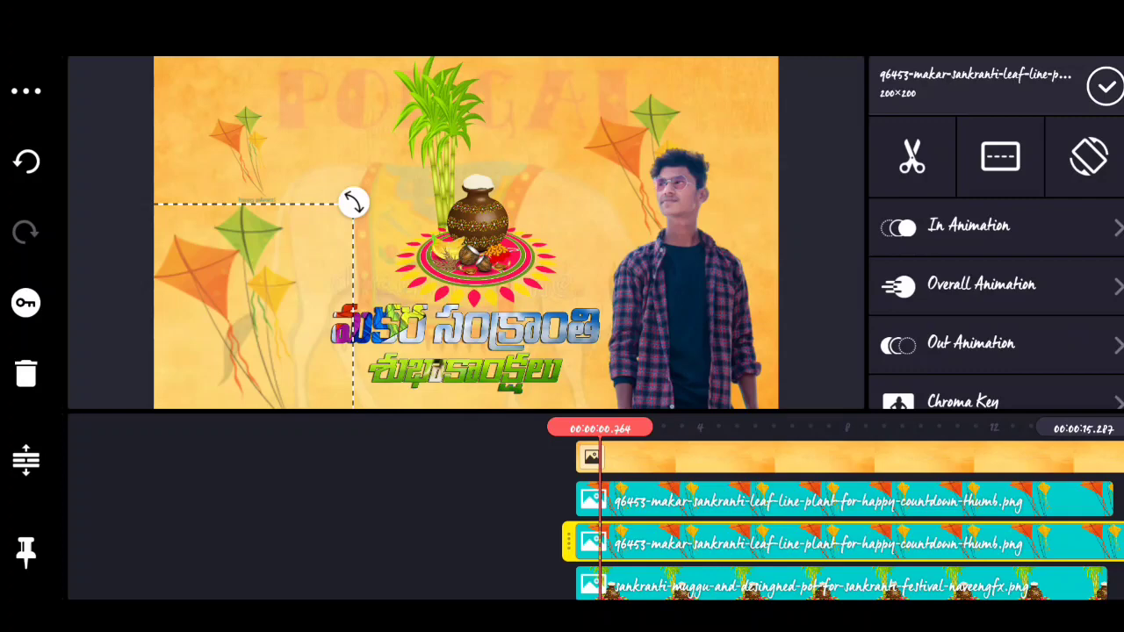
pyautogui.click(1078, 277)
pyautogui.scroll(-1, 1068, 275)
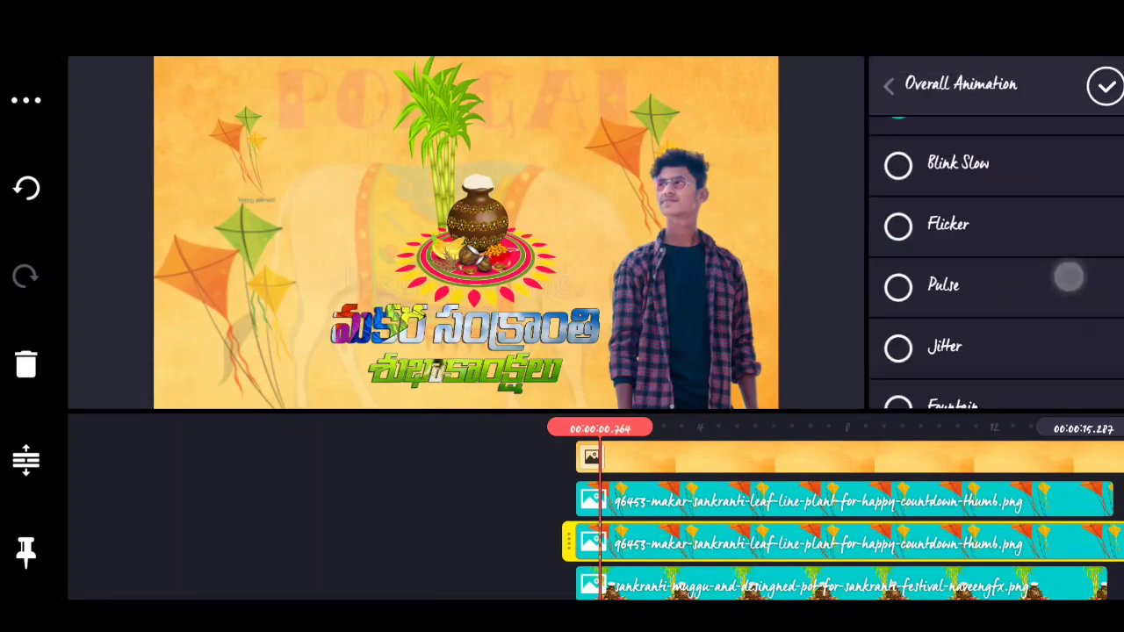
pyautogui.click(1054, 224)
pyautogui.click(1106, 86)
pyautogui.click(685, 289)
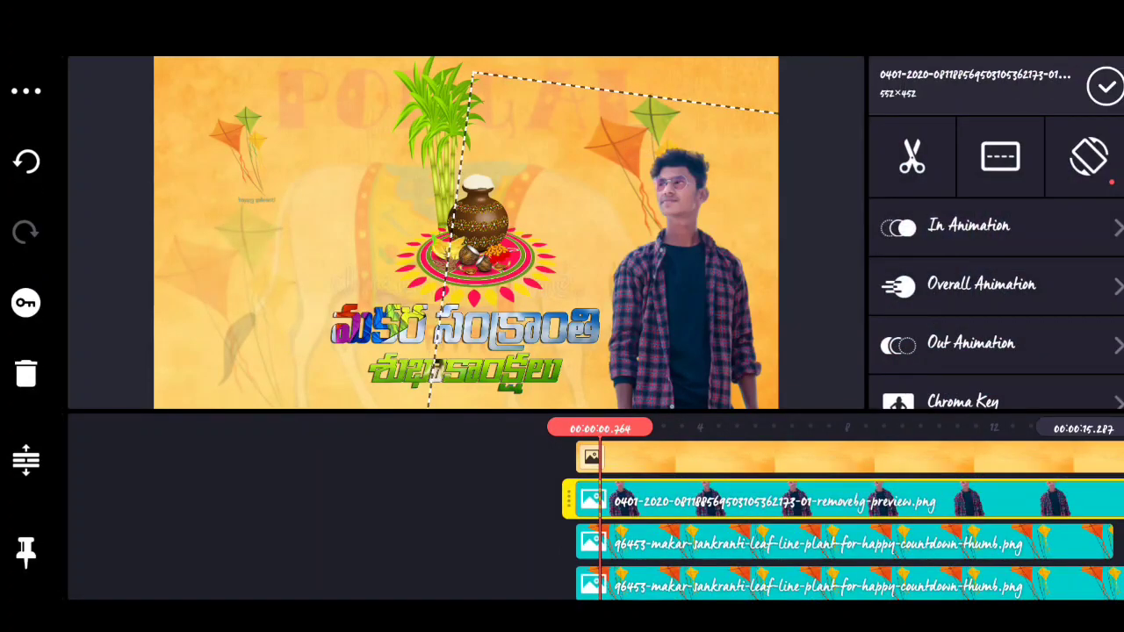
pyautogui.click(1105, 86)
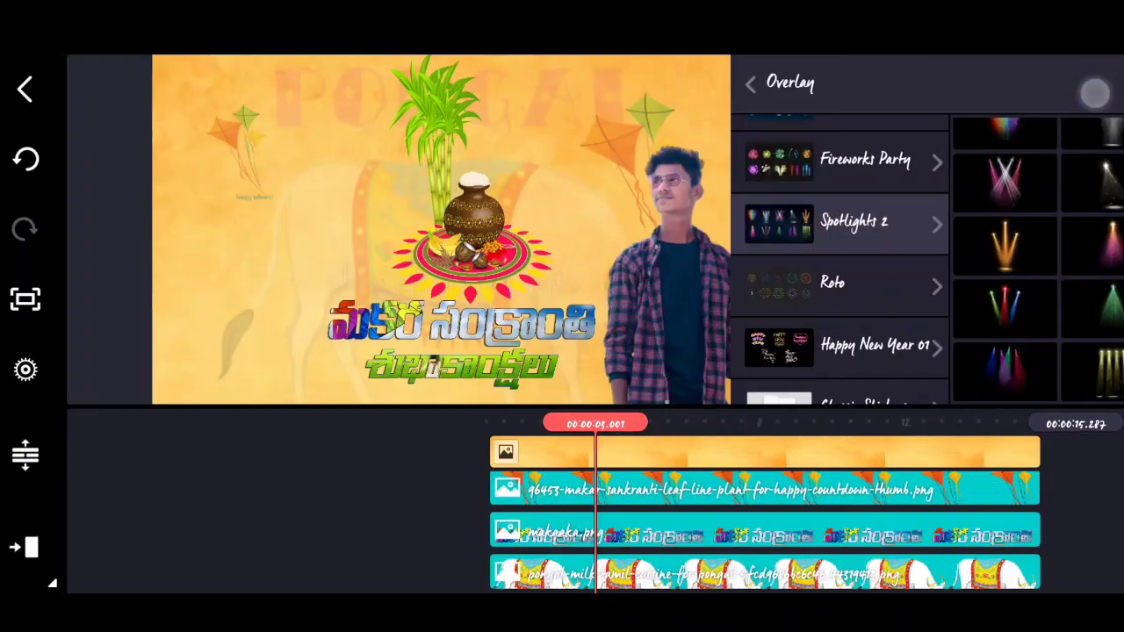
# Add a Fireworks overlay and send it behind all other layers
pyautogui.click(1095, 93)
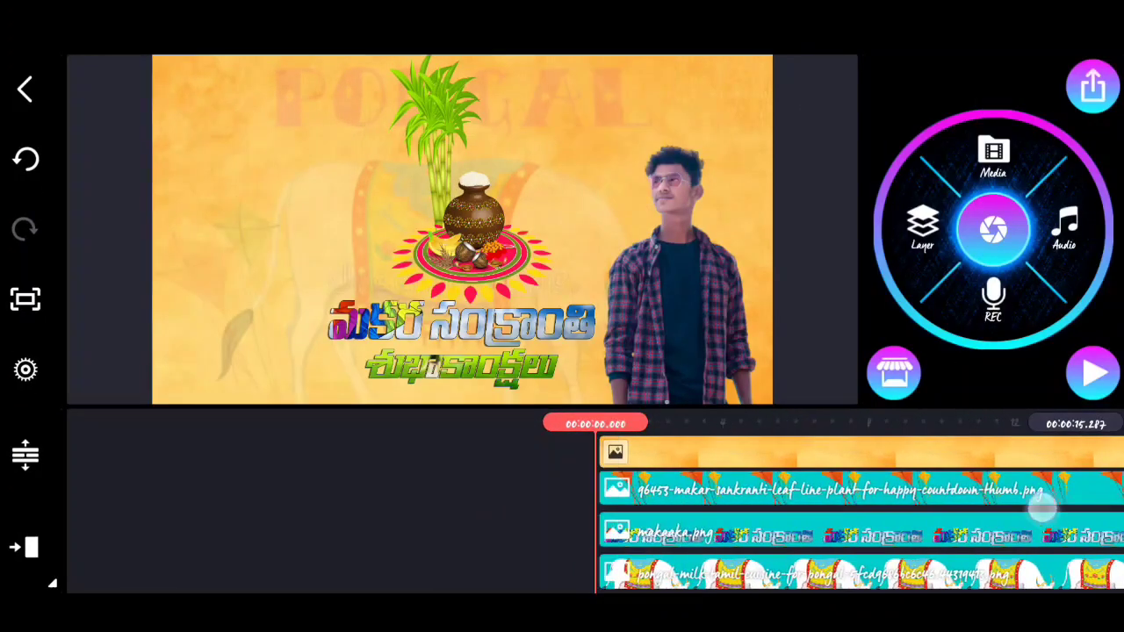
pyautogui.moveTo(958, 497); pyautogui.dragTo(923, 497)
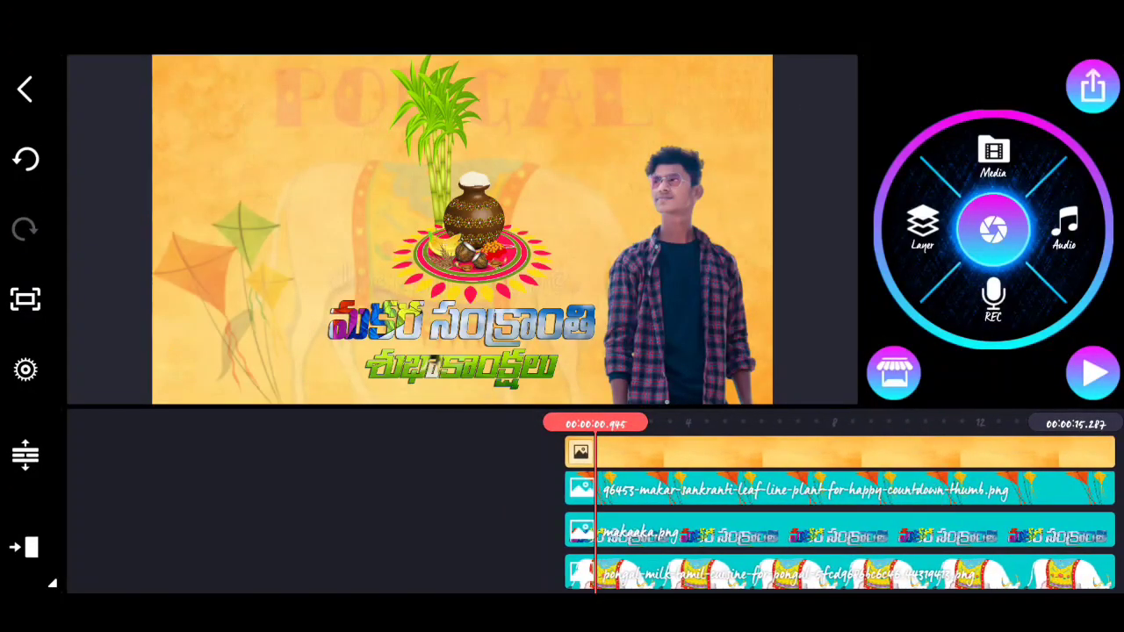
pyautogui.click(922, 228)
pyautogui.click(851, 230)
pyautogui.moveTo(986, 312)
pyautogui.mouseDown()
pyautogui.moveTo(986, 216)
pyautogui.moveTo(1029, 203)
pyautogui.moveTo(1019, 254)
pyautogui.mouseUp()
pyautogui.click(1019, 254)
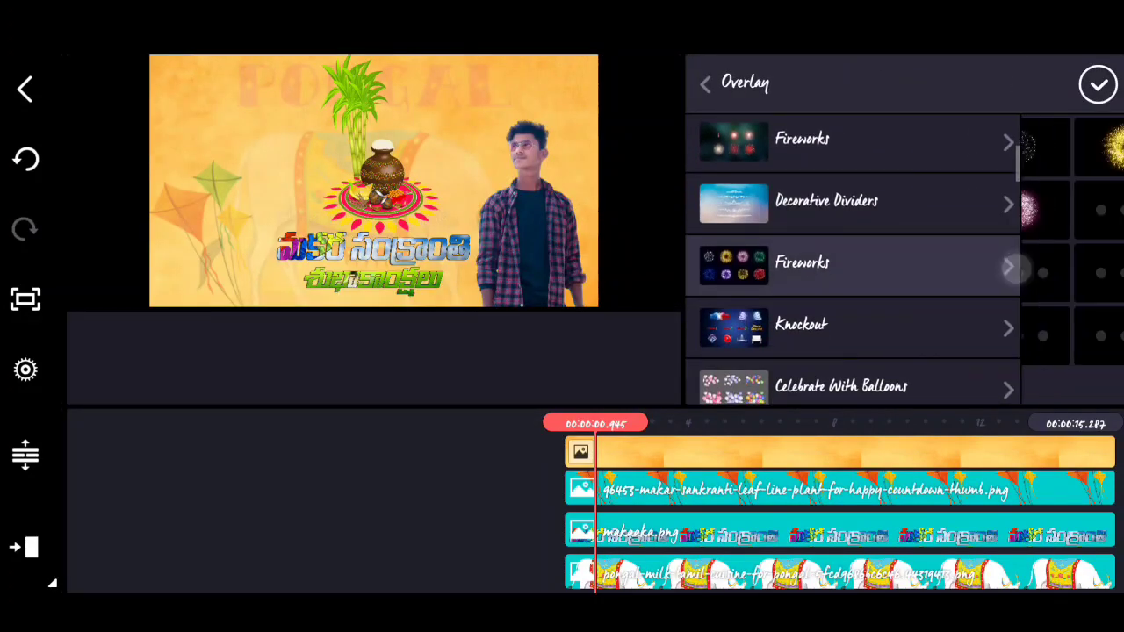
pyautogui.click(1067, 273)
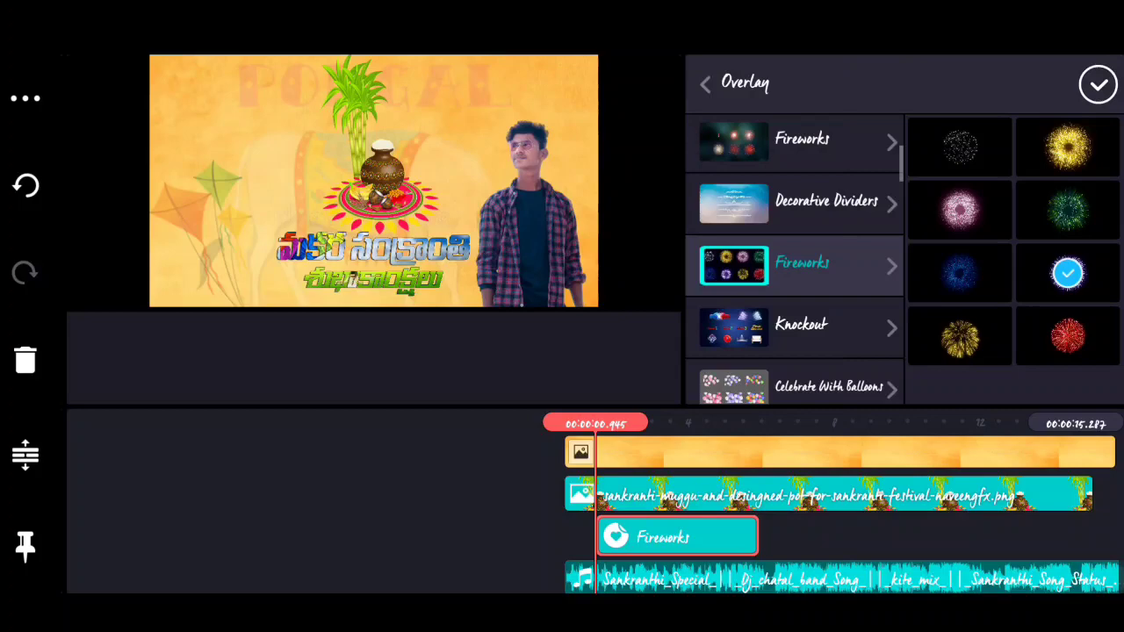
pyautogui.click(1098, 84)
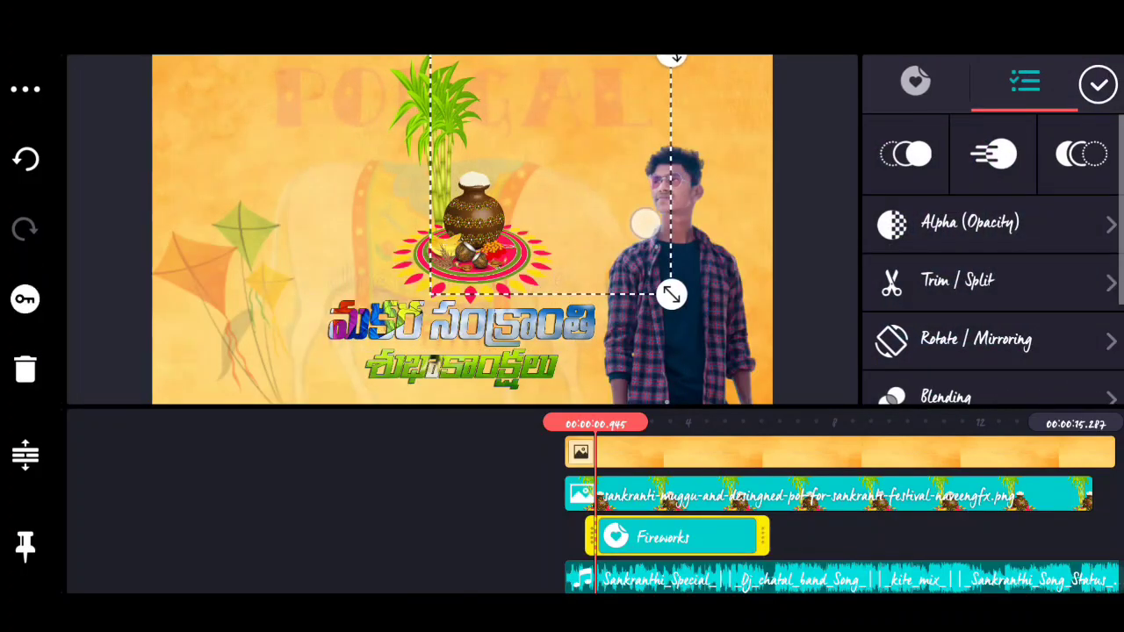
pyautogui.click(21, 97)
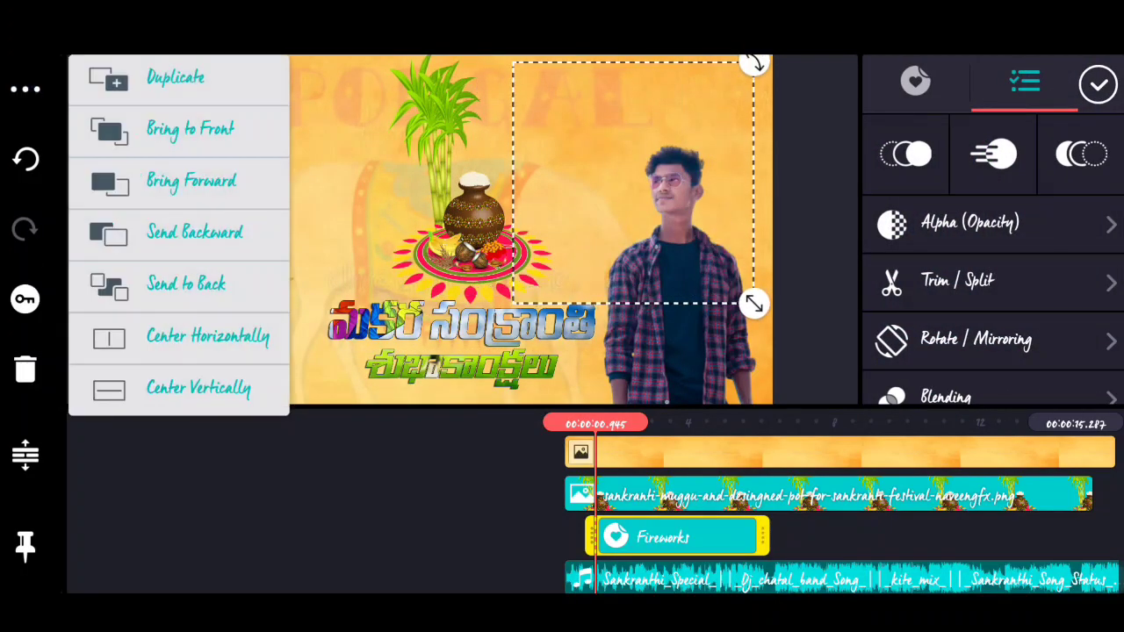
pyautogui.click(132, 277)
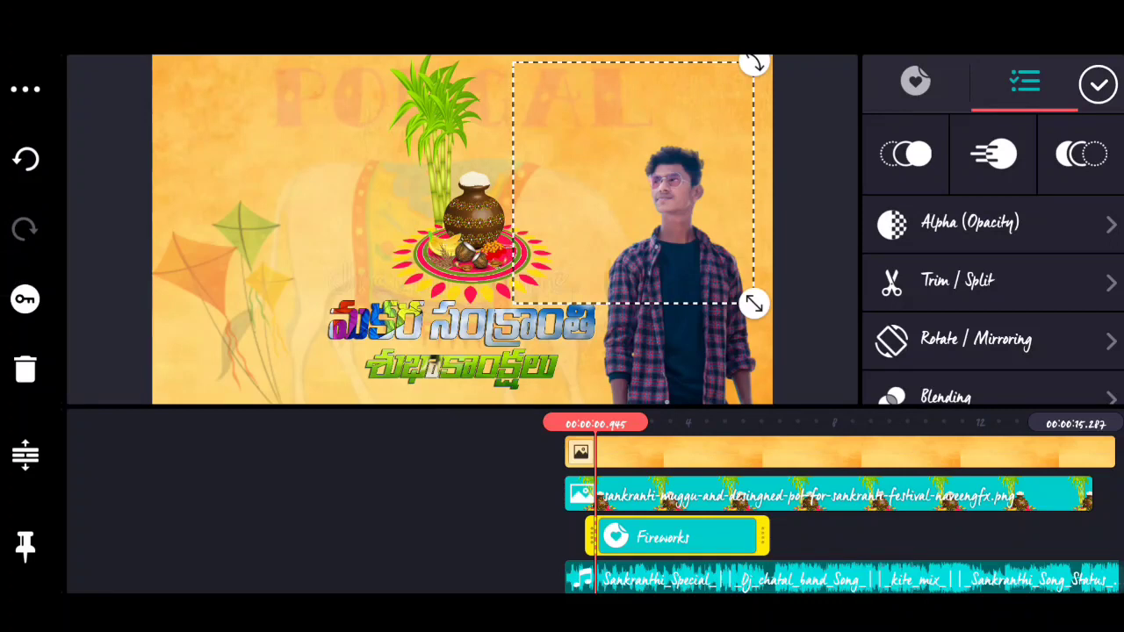
pyautogui.click(1096, 86)
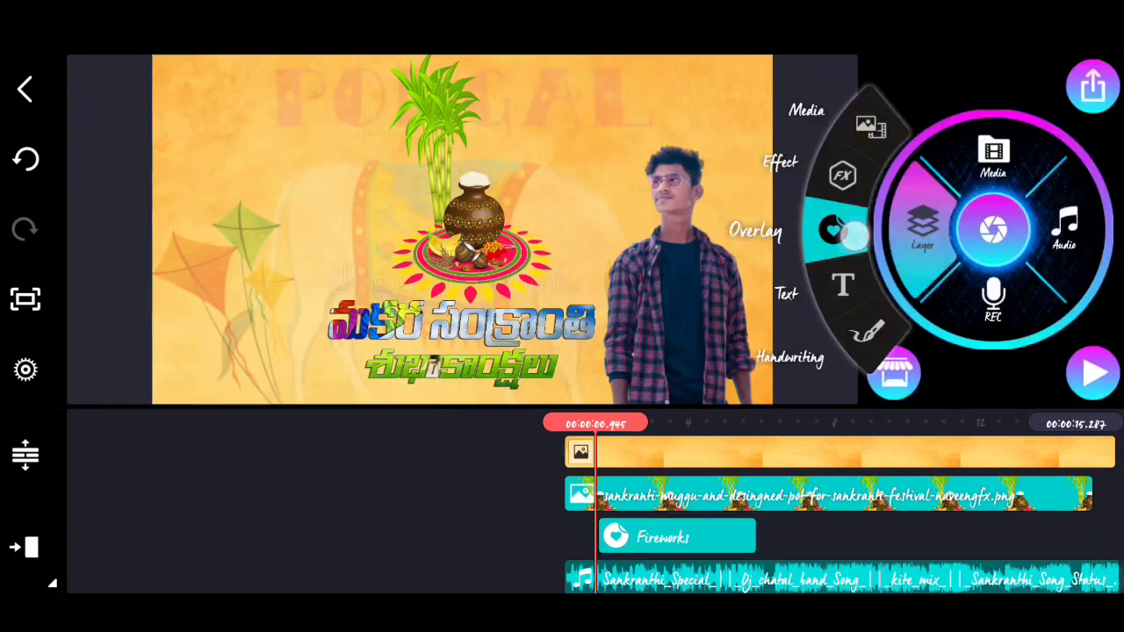
# Add a second Fireworks overlay from the fireworks collection
pyautogui.click(852, 233)
pyautogui.scroll(-5, 940, 205)
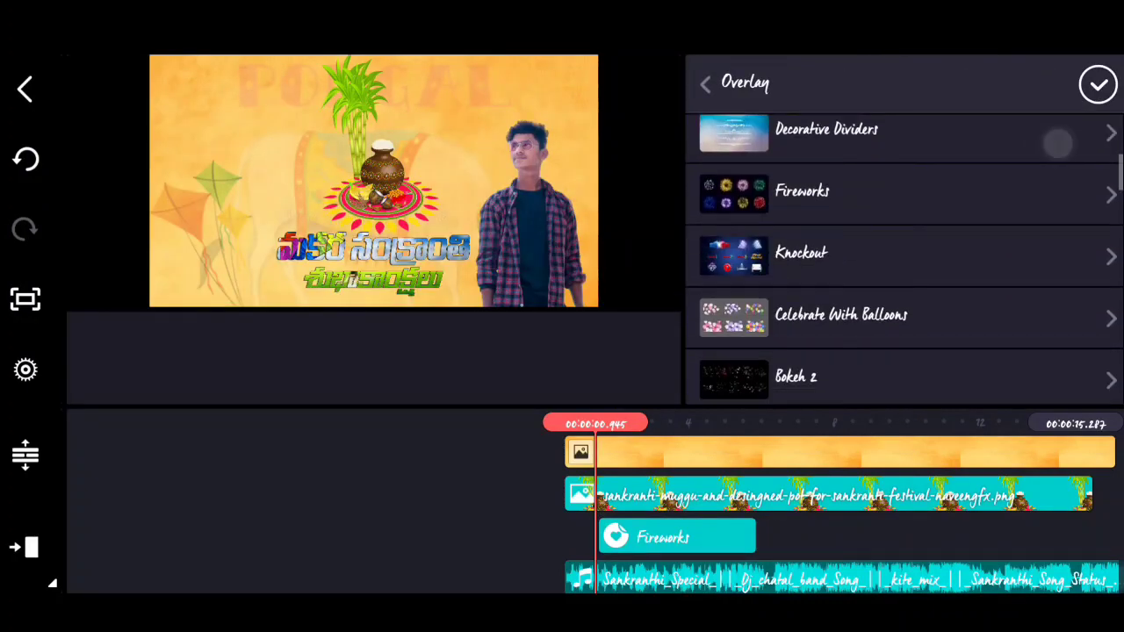
pyautogui.click(1014, 204)
pyautogui.click(985, 332)
pyautogui.scroll(-5, 795, 263)
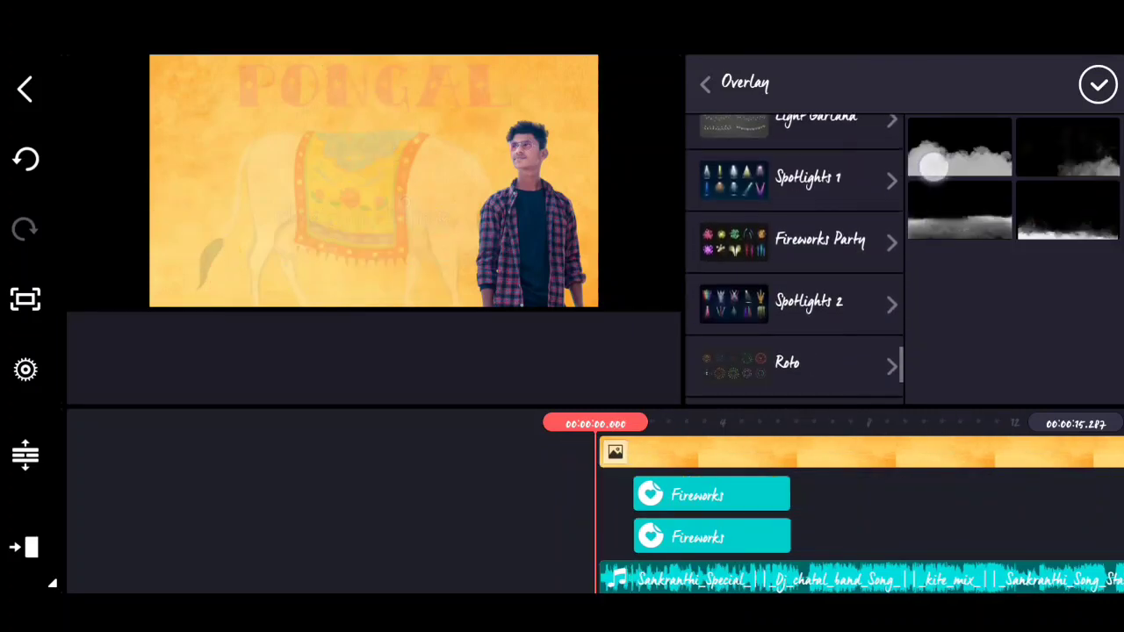
pyautogui.scroll(-2, 881, 240)
# Add the rainbow Spotlights 2 overlay and move it up toward the top edge
pyautogui.click(846, 231)
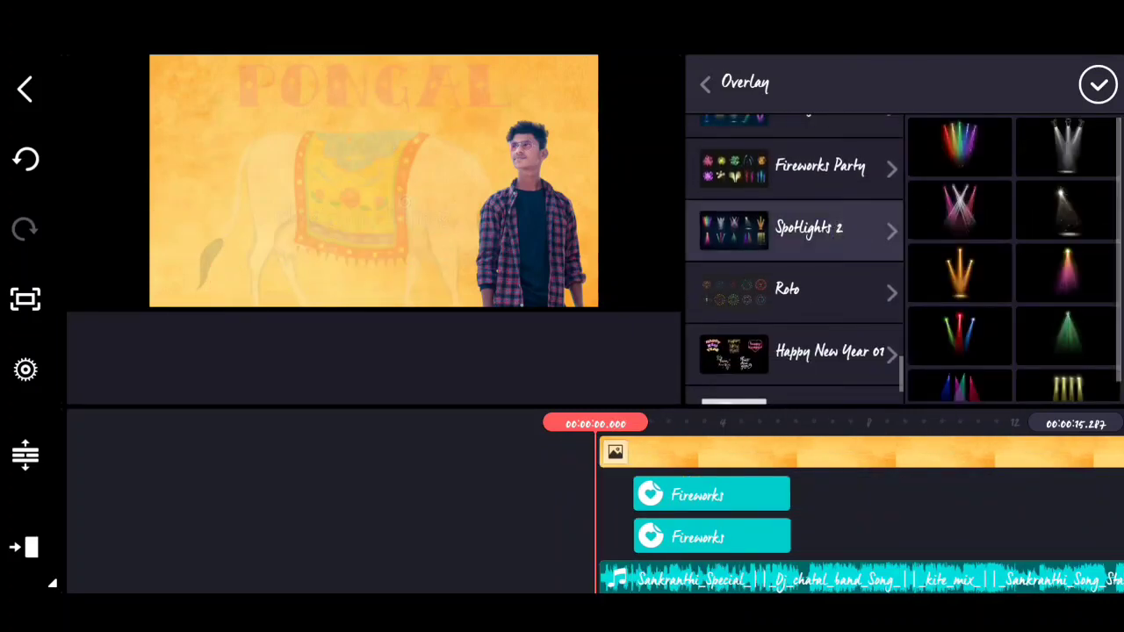
pyautogui.scroll(-1, 1106, 187)
pyautogui.scroll(1, 1079, 281)
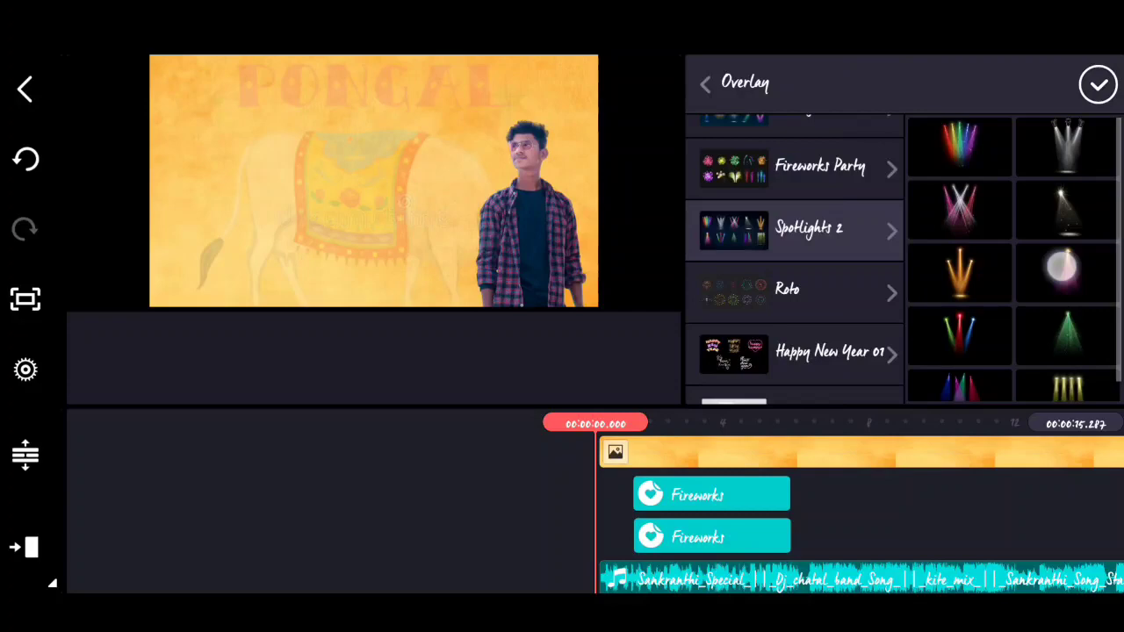
pyautogui.click(977, 144)
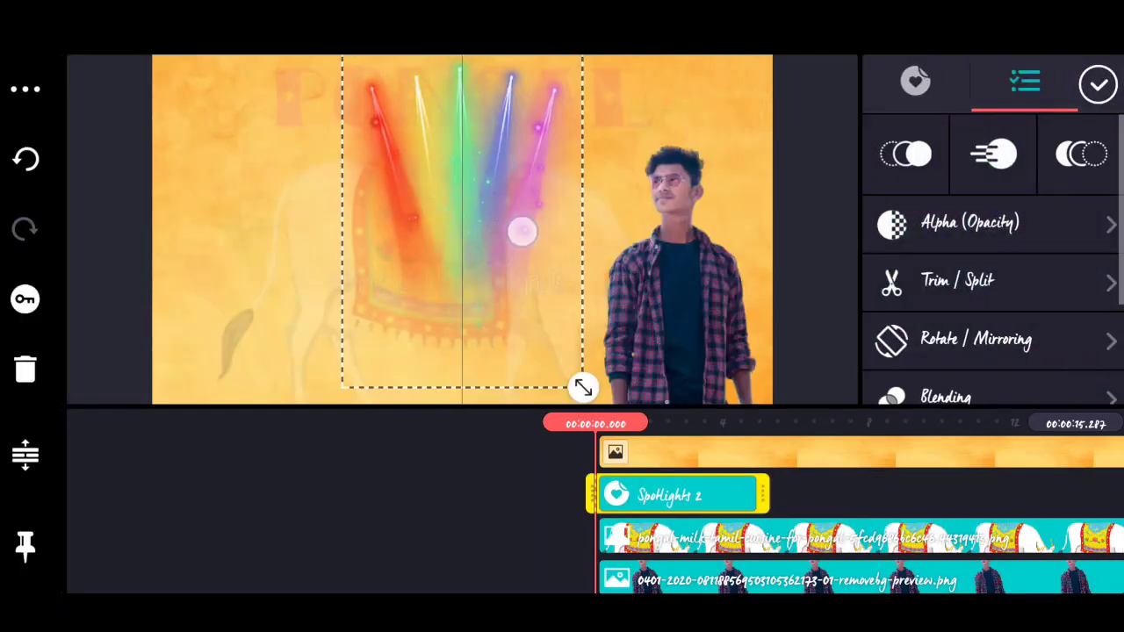
pyautogui.moveTo(521, 231); pyautogui.dragTo(521, 228)
pyautogui.click(25, 89)
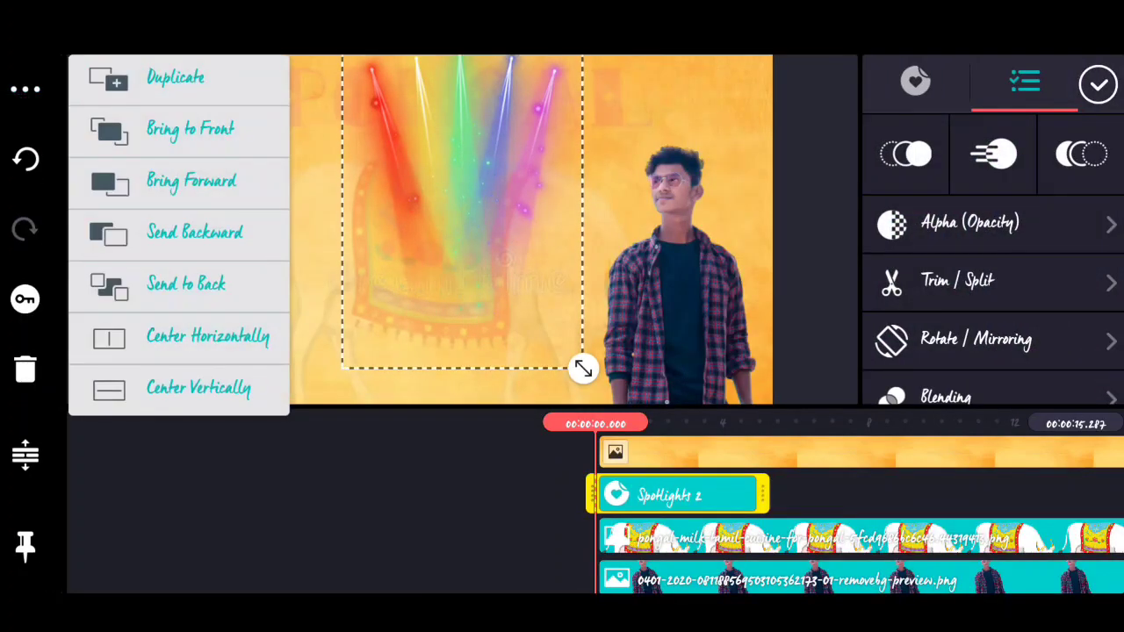
pyautogui.click(204, 288)
pyautogui.click(1097, 84)
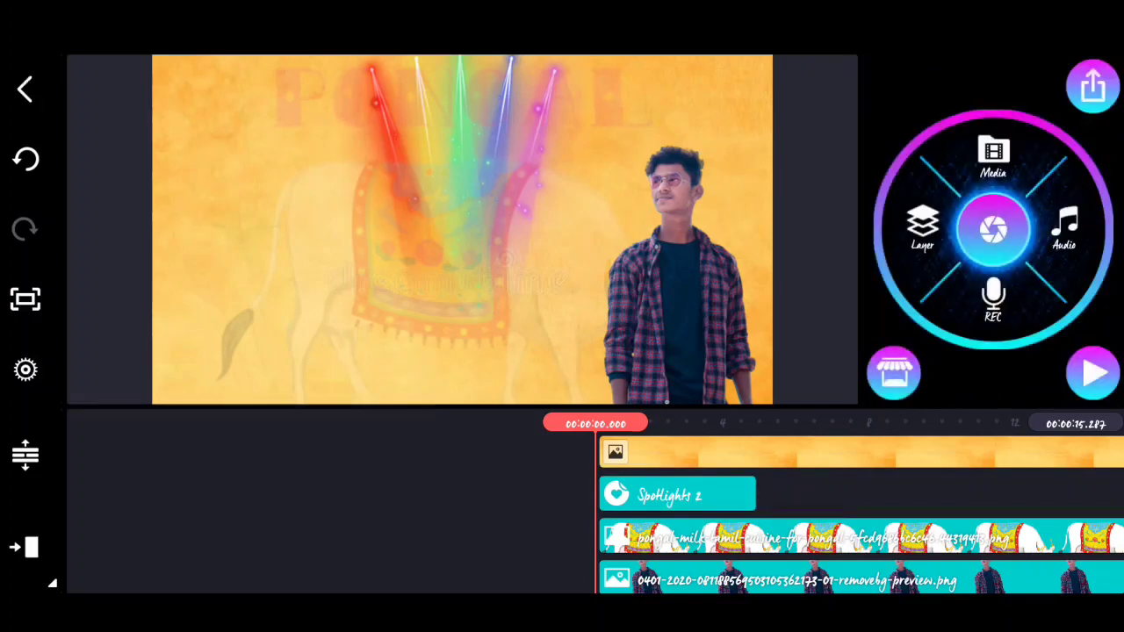
# Select the orange background clip around 8.8 s and open its colour Adjustment panel
pyautogui.moveTo(1036, 562)
pyautogui.mouseDown()
pyautogui.moveTo(848, 567)
pyautogui.moveTo(958, 547)
pyautogui.mouseUp()
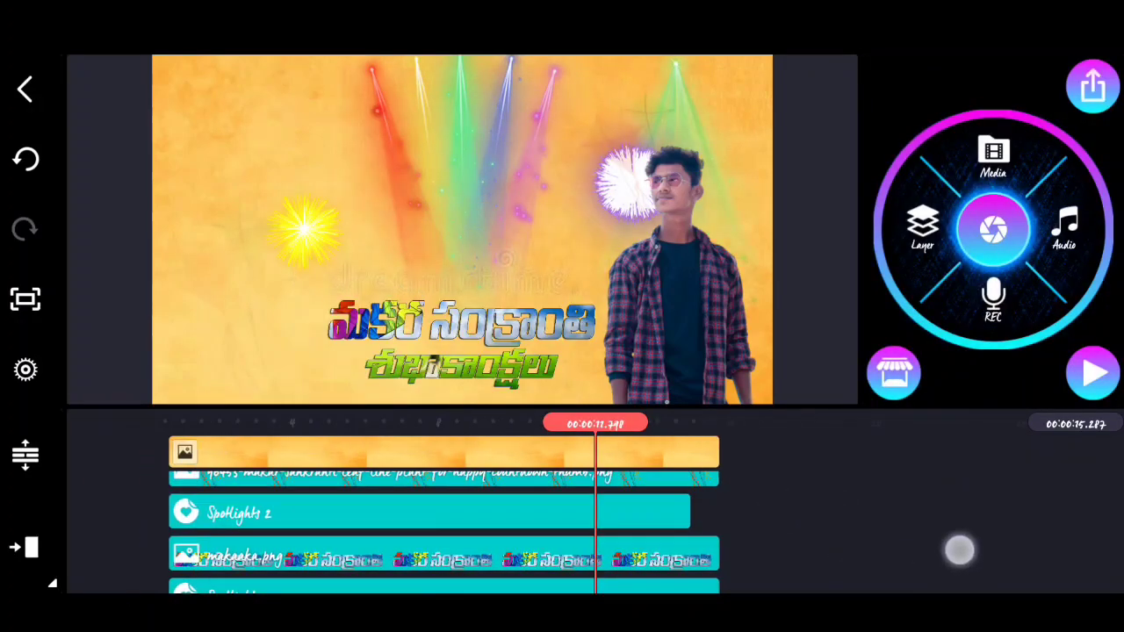
pyautogui.click(802, 445)
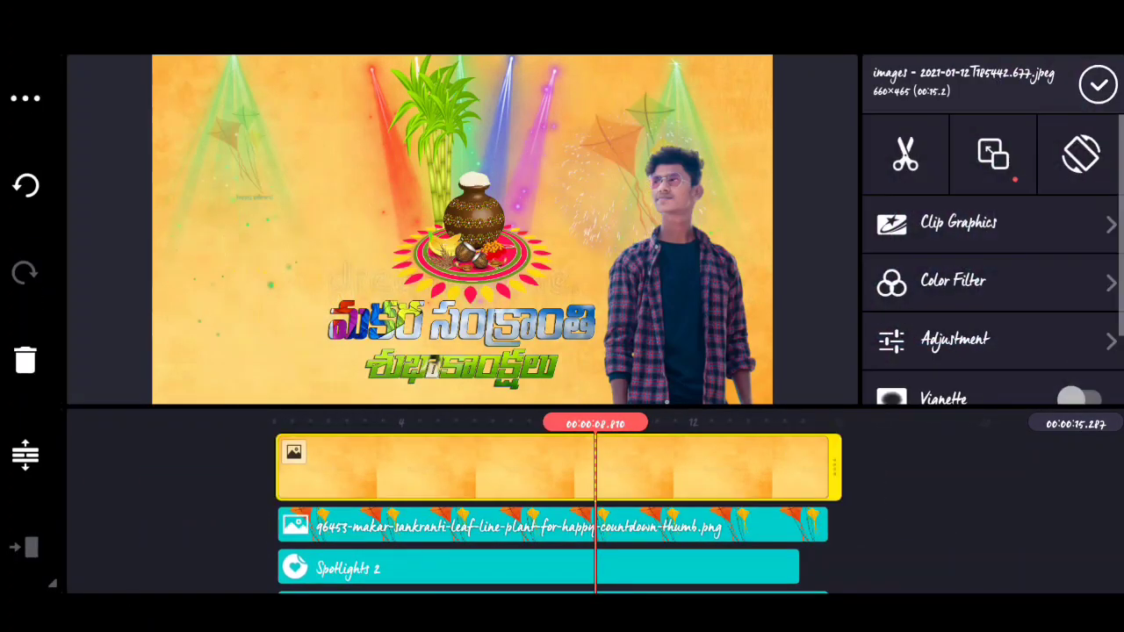
pyautogui.click(1066, 254)
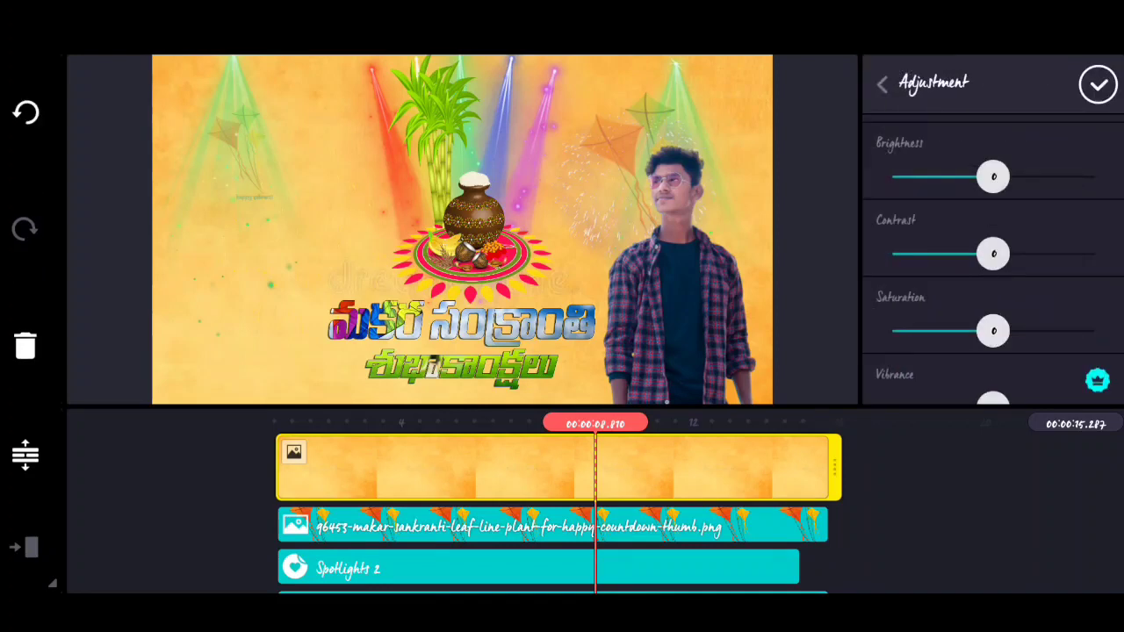
pyautogui.scroll(-5, 992, 255)
pyautogui.scroll(3, 1034, 241)
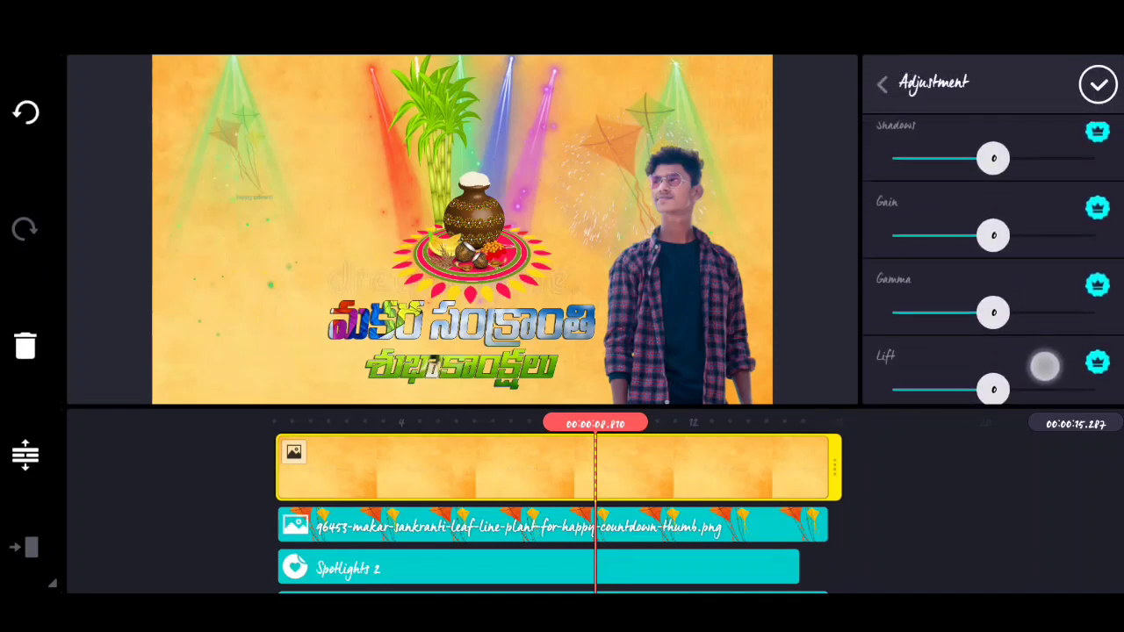
pyautogui.scroll(2, 1036, 328)
pyautogui.scroll(2, 1045, 365)
pyautogui.scroll(2, 1046, 366)
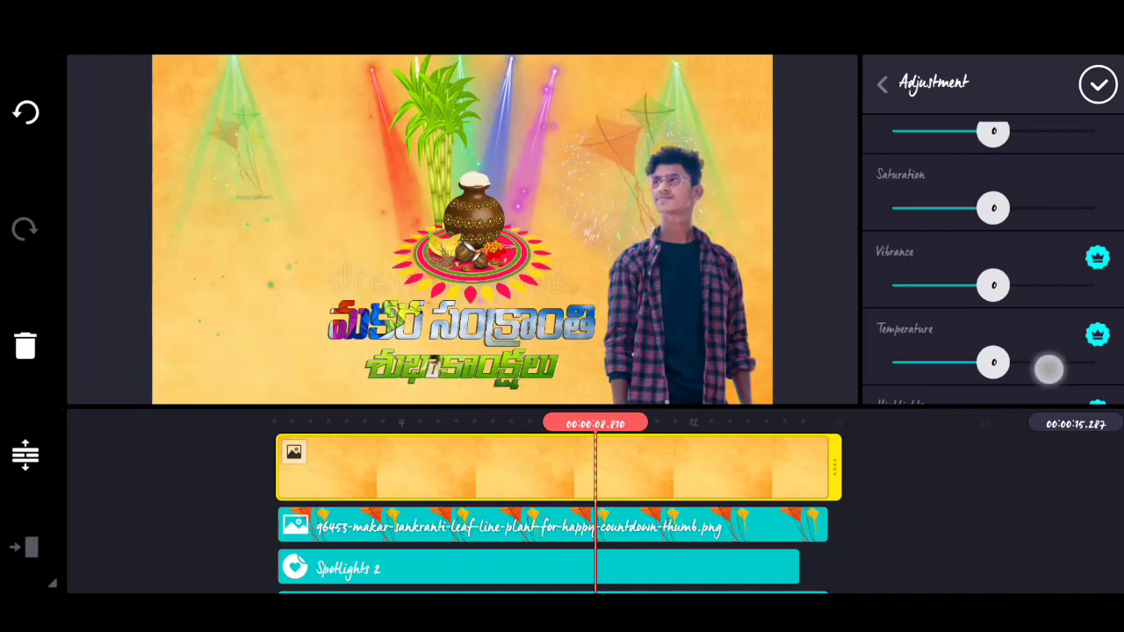
pyautogui.scroll(2, 1040, 367)
pyautogui.scroll(-10, 1062, 263)
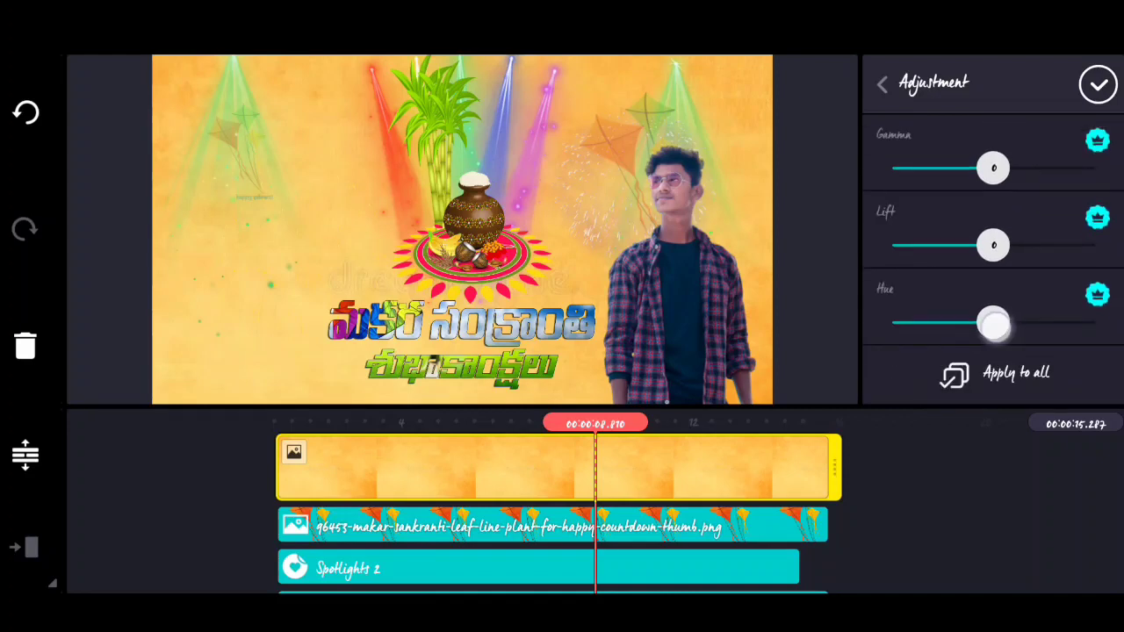
pyautogui.scroll(2, 1048, 340)
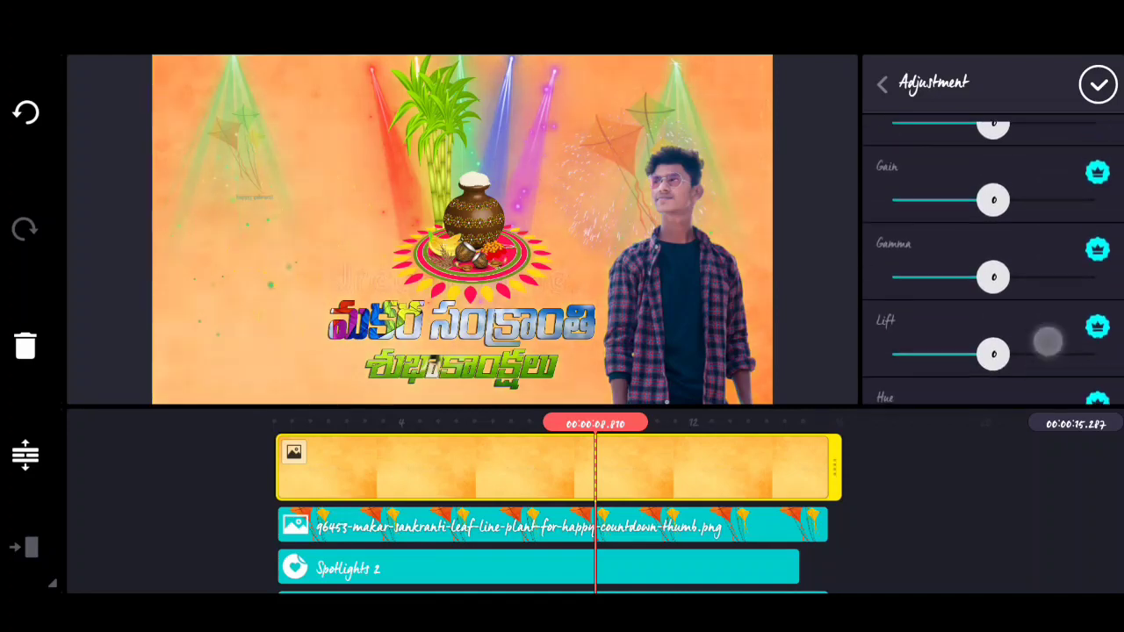
# Set the background to Brightness +12 and Saturation +10, and raise its Gamma
pyautogui.moveTo(1039, 283); pyautogui.dragTo(1048, 283)
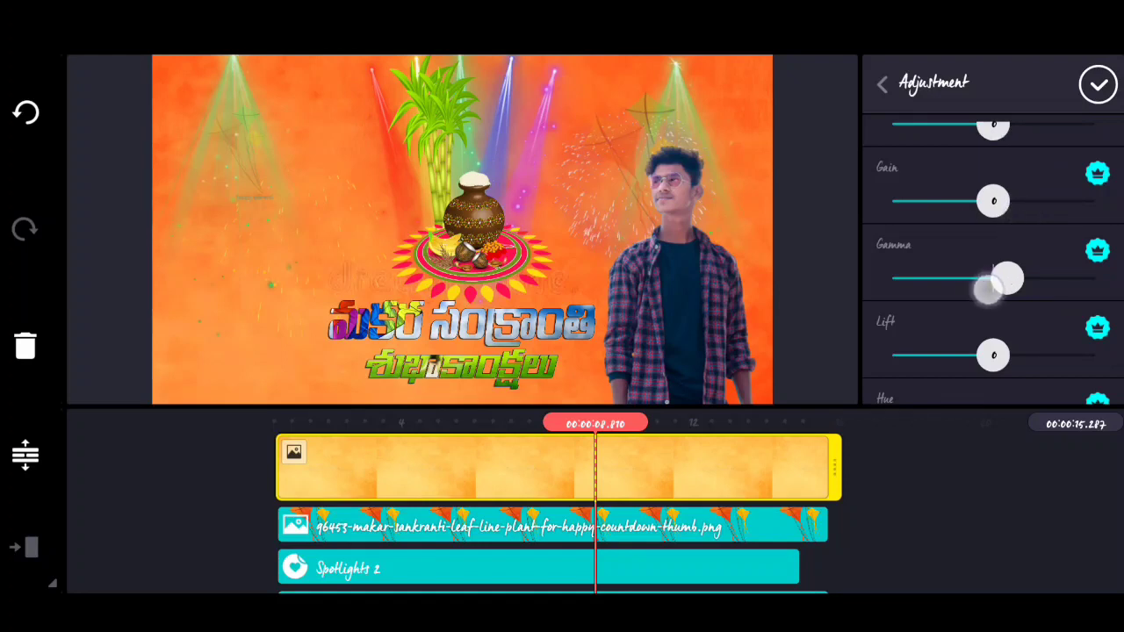
pyautogui.moveTo(955, 297); pyautogui.dragTo(1031, 289)
pyautogui.scroll(3, 1031, 289)
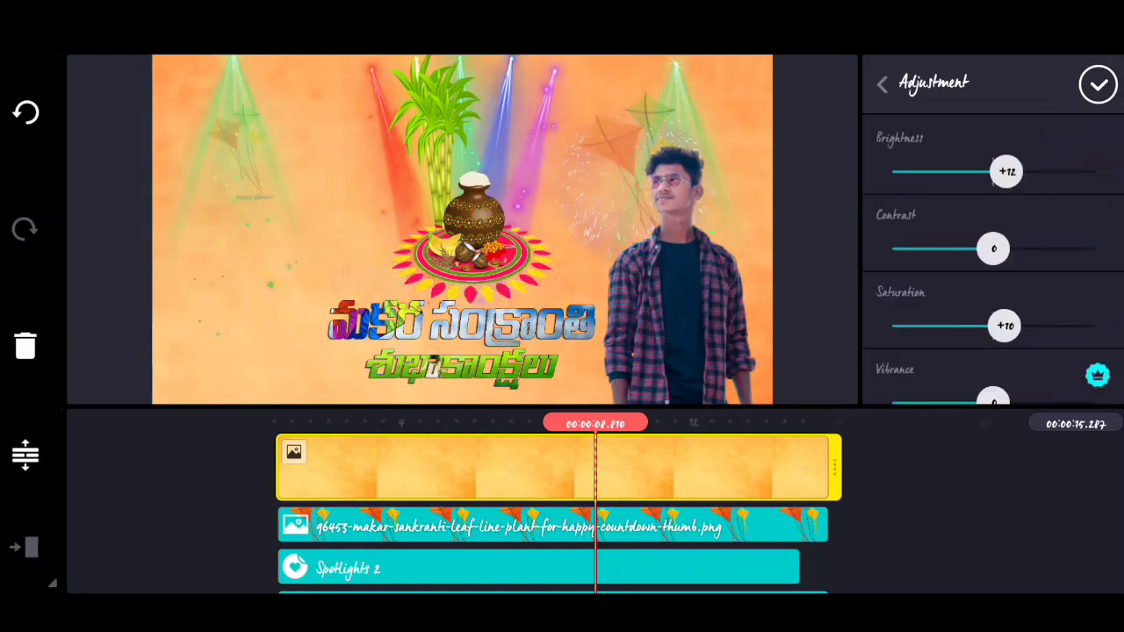
pyautogui.click(1098, 85)
pyautogui.moveTo(395, 467); pyautogui.dragTo(703, 467)
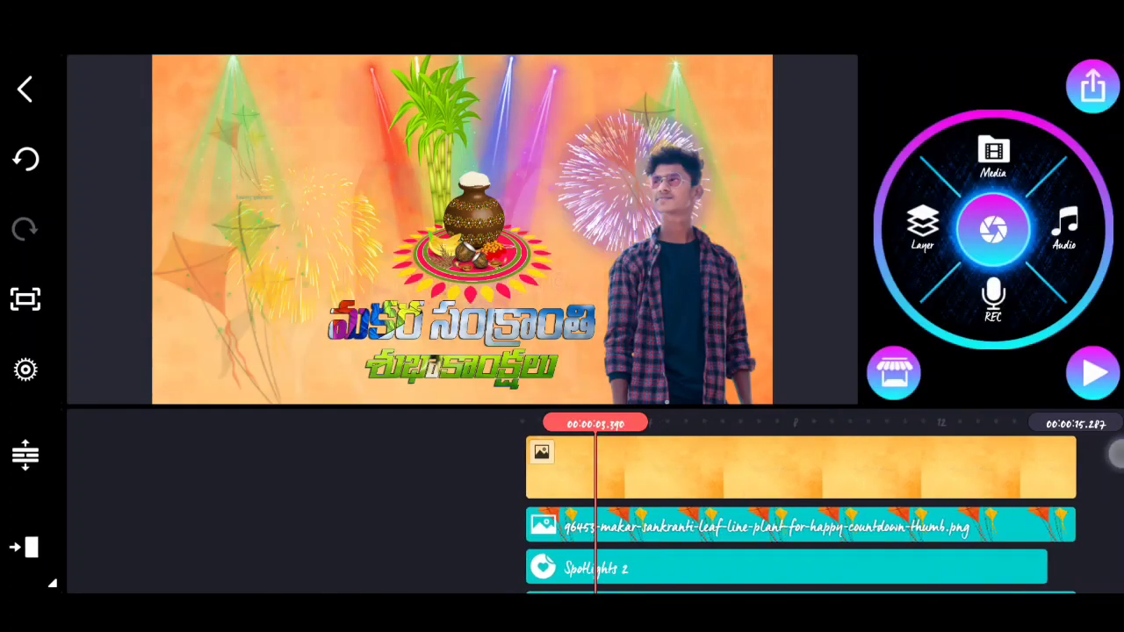
# Add the green-screen border clip from the Export folder as a media layer
pyautogui.click(932, 234)
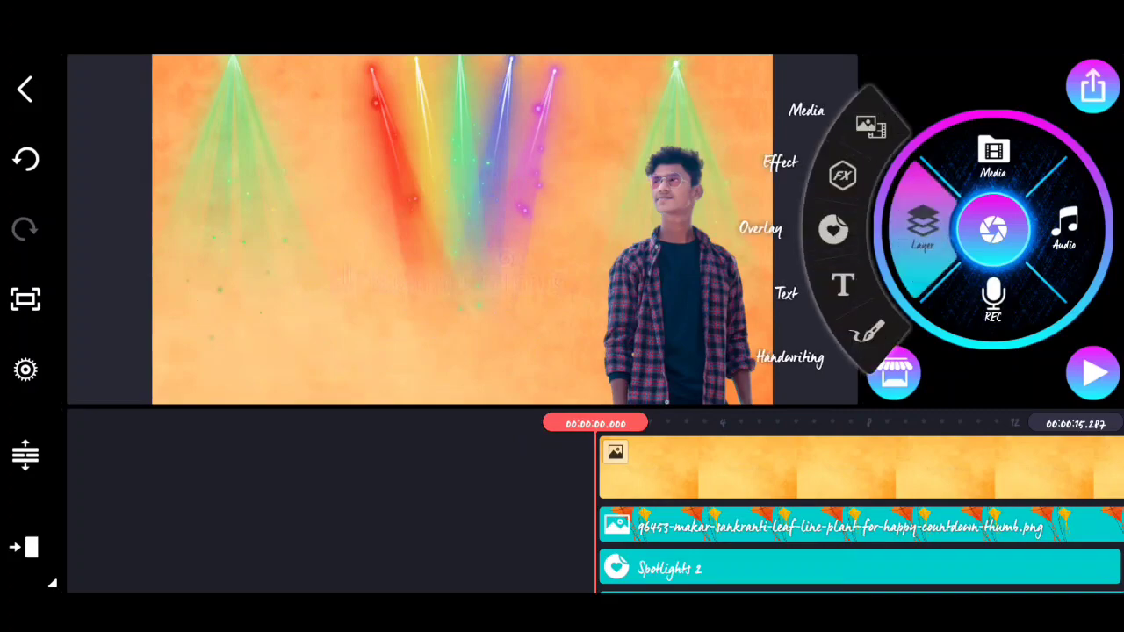
pyautogui.click(889, 128)
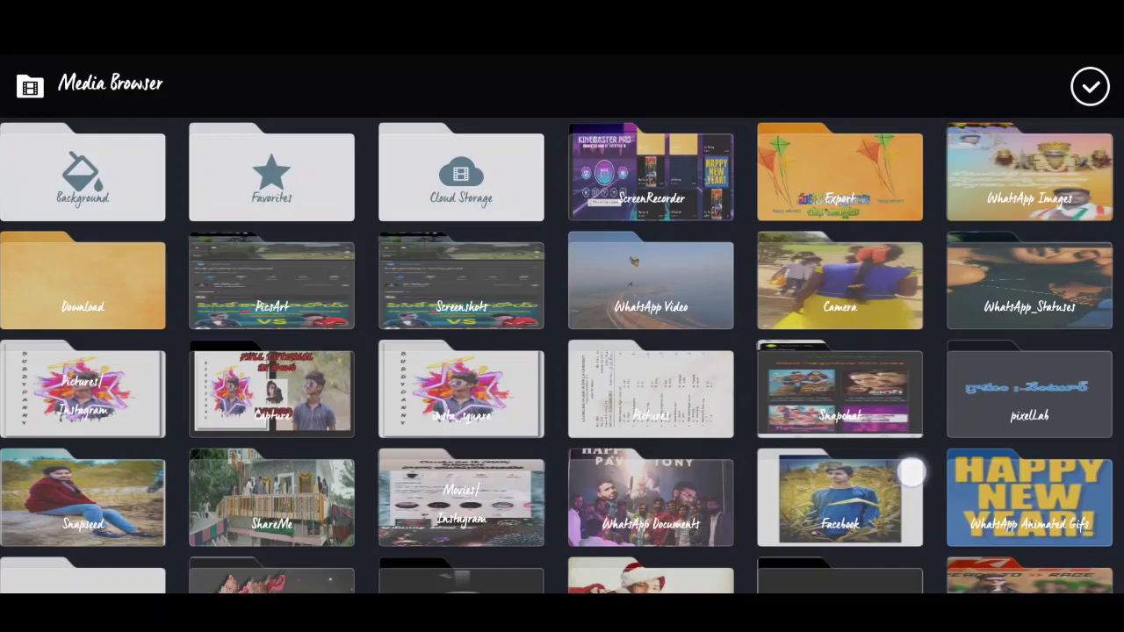
pyautogui.click(840, 175)
pyautogui.scroll(-5, 955, 405)
pyautogui.scroll(-5, 955, 406)
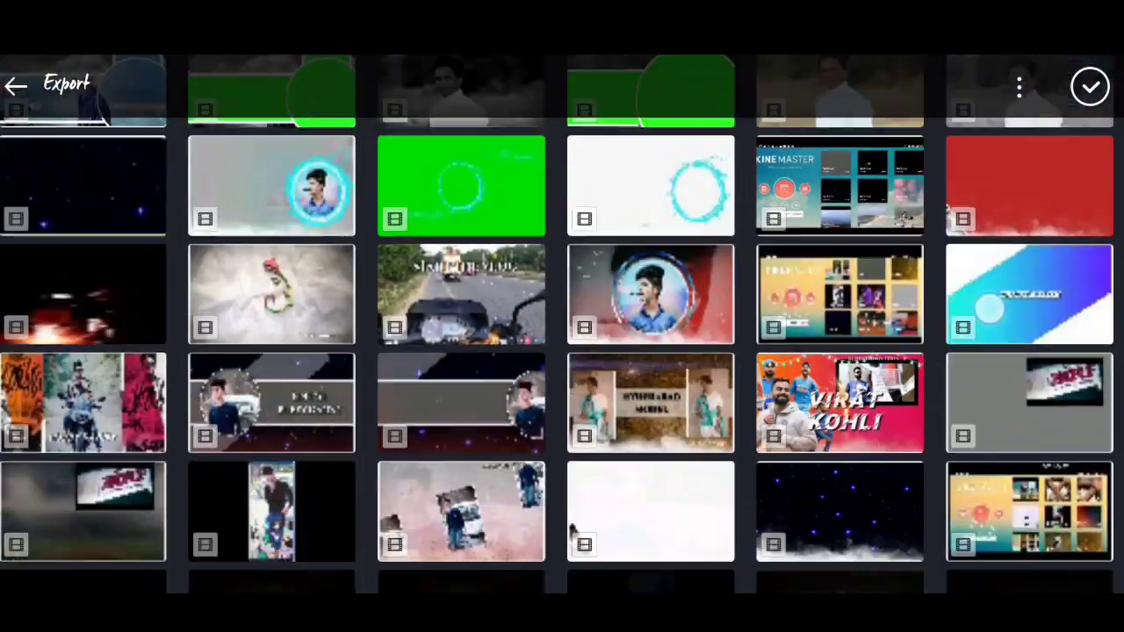
pyautogui.scroll(-5, 955, 405)
pyautogui.scroll(-5, 956, 406)
pyautogui.scroll(-5, 955, 406)
pyautogui.scroll(-5, 955, 411)
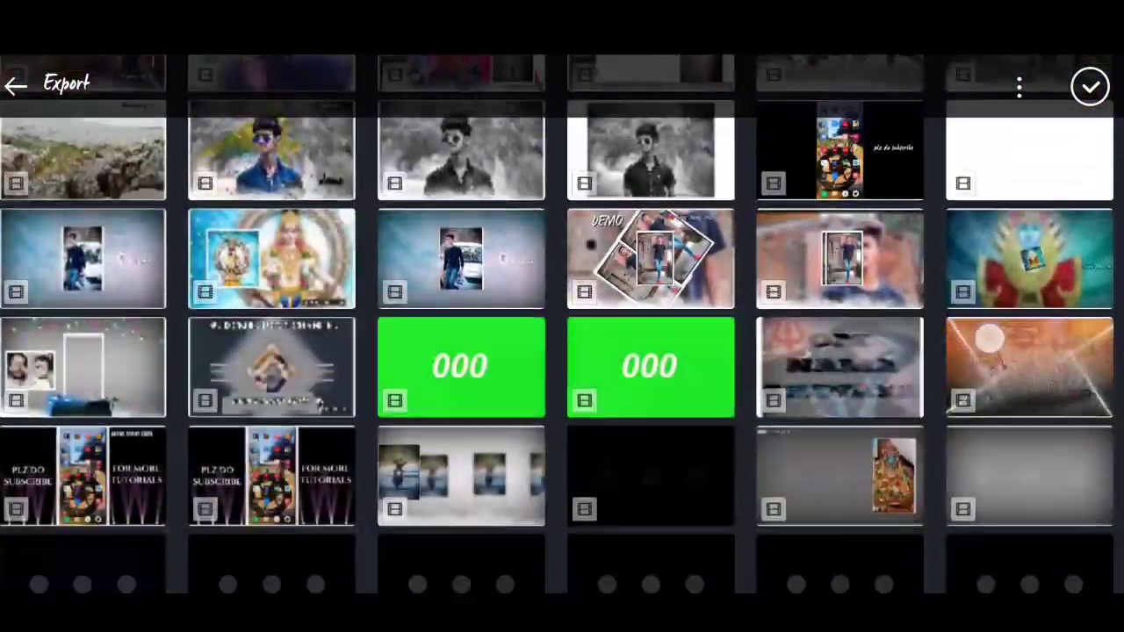
pyautogui.scroll(-5, 955, 411)
pyautogui.scroll(-5, 993, 244)
pyautogui.scroll(-3, 1077, 237)
pyautogui.click(665, 456)
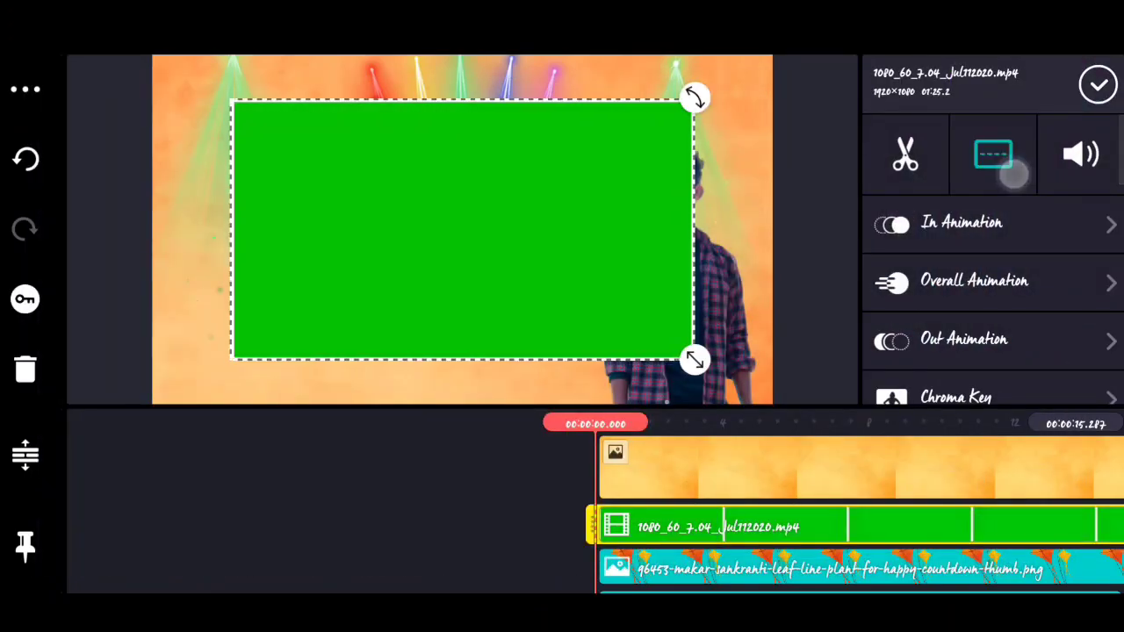
# Make the green-screen clip full-frame and enable Chroma Key to remove its green
pyautogui.click(1013, 174)
pyautogui.click(1048, 185)
pyautogui.click(1097, 83)
pyautogui.click(899, 529)
pyautogui.moveTo(1074, 263); pyautogui.dragTo(1097, 178)
pyautogui.click(1043, 290)
pyautogui.click(1093, 149)
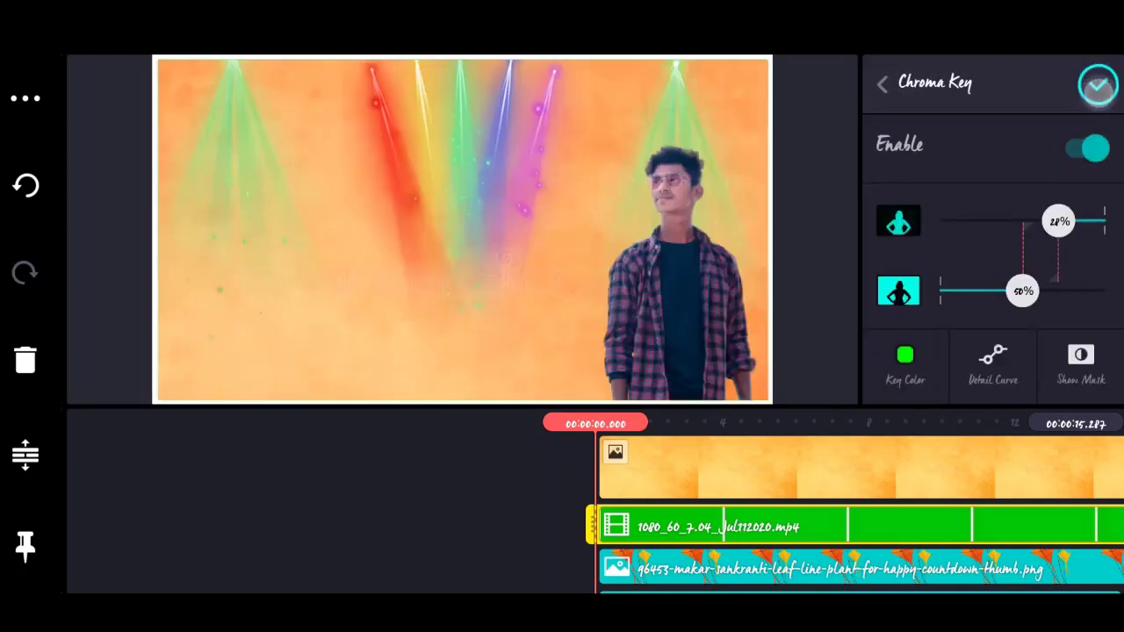
pyautogui.click(1097, 85)
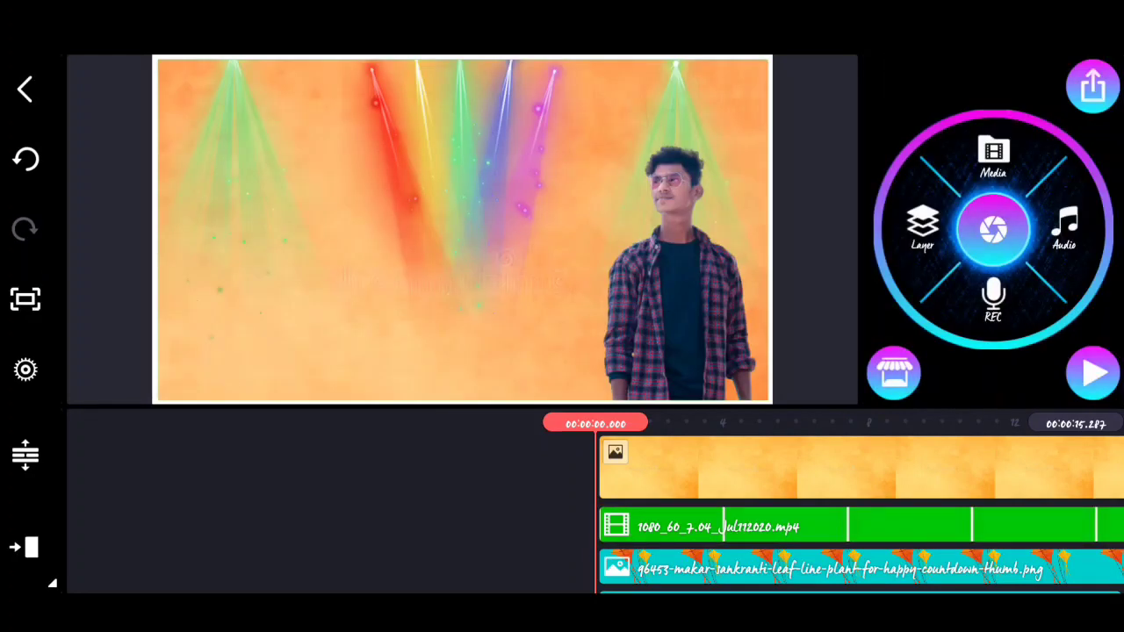